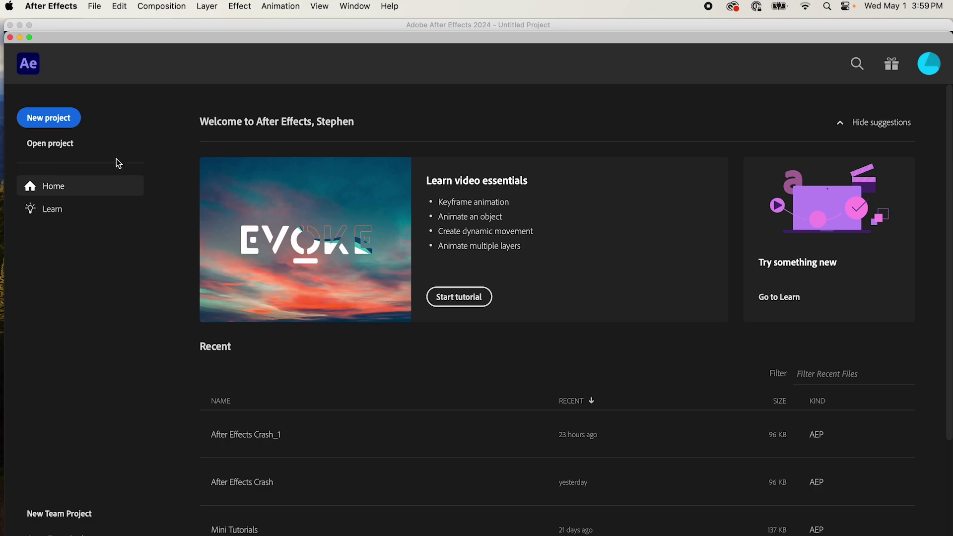
# Step: Start a new empty After Effects project from the Home screen
pyautogui.click(71, 120)
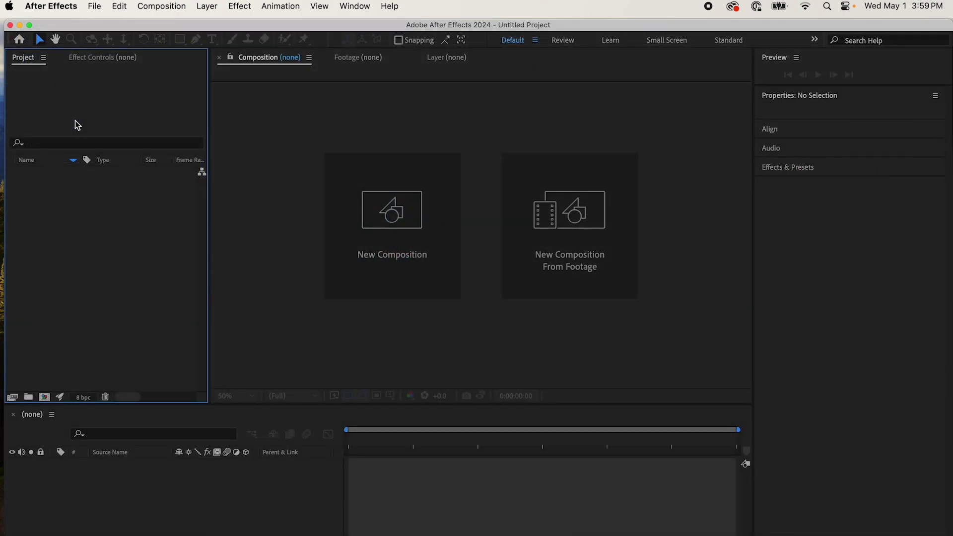
# Step: Create a 512×512, 24 fps composition named Comp 1
pyautogui.click(172, 7)
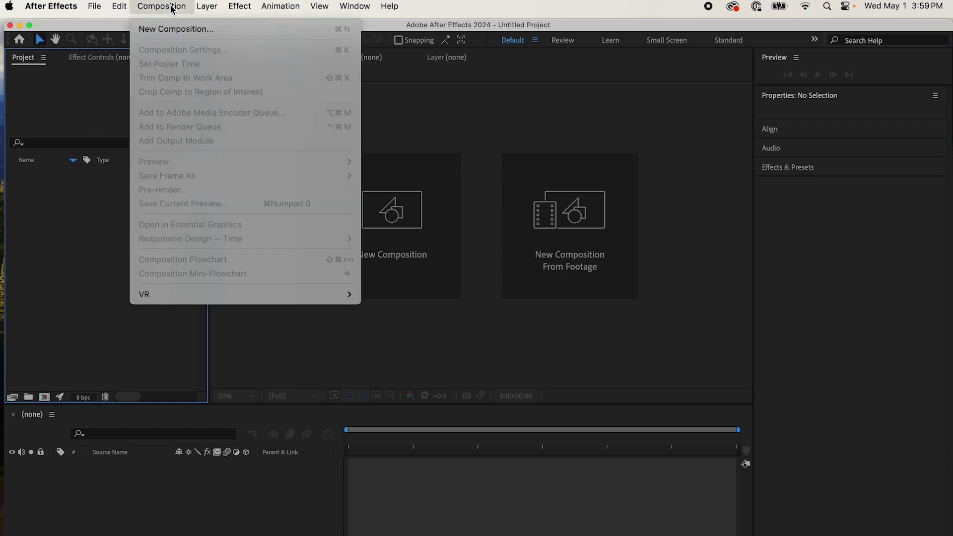
pyautogui.click(169, 31)
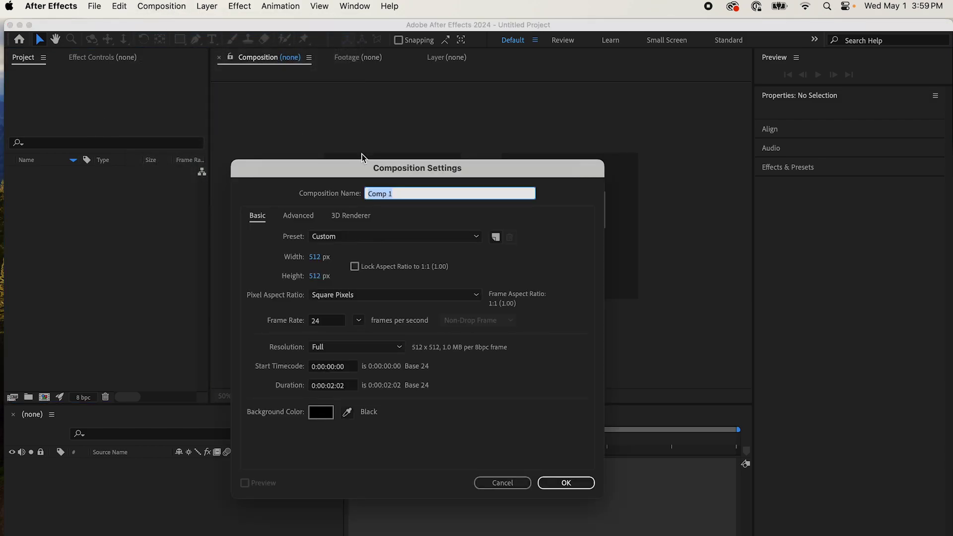
pyautogui.click(569, 482)
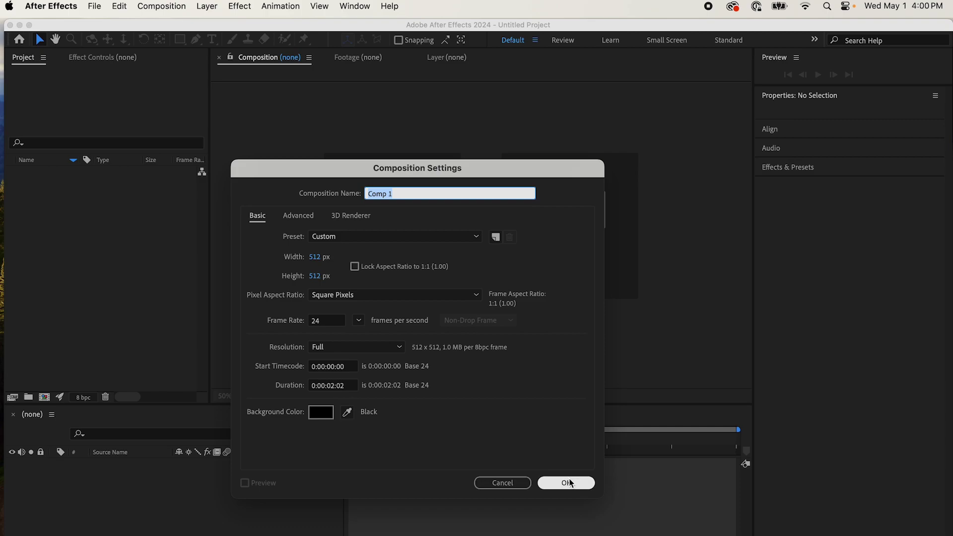
pyautogui.click(569, 482)
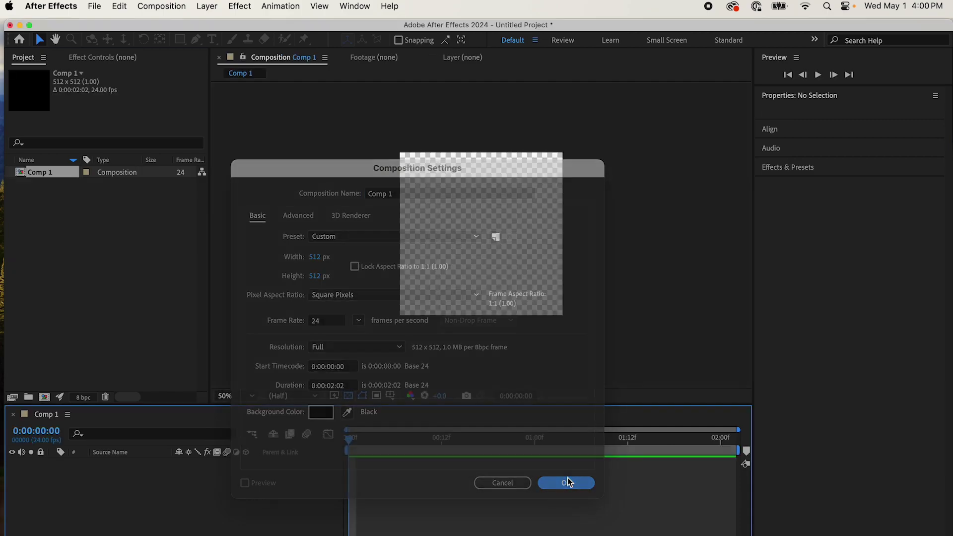
# Step: Add a full-frame black solid, Black Solid 1, to Comp 1
pyautogui.click(202, 5)
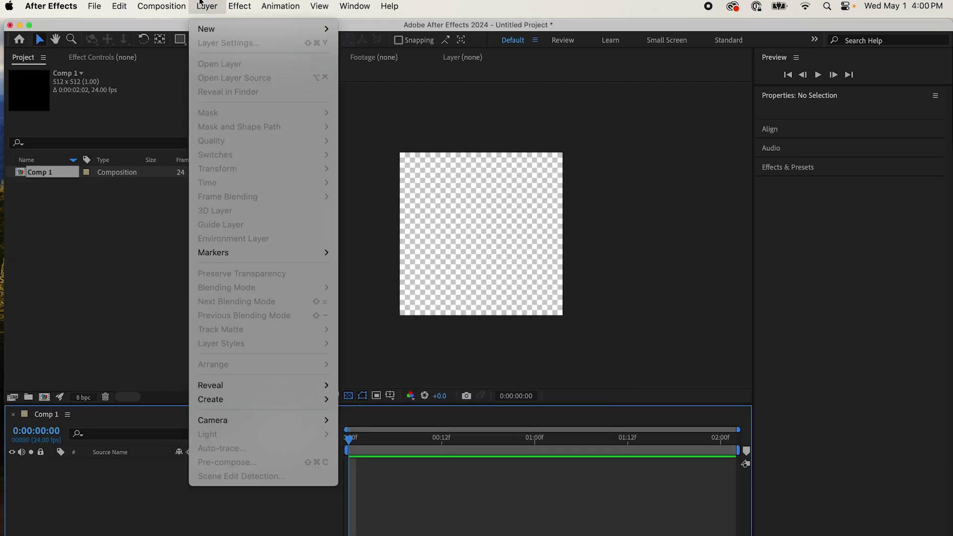
pyautogui.moveTo(206, 30)
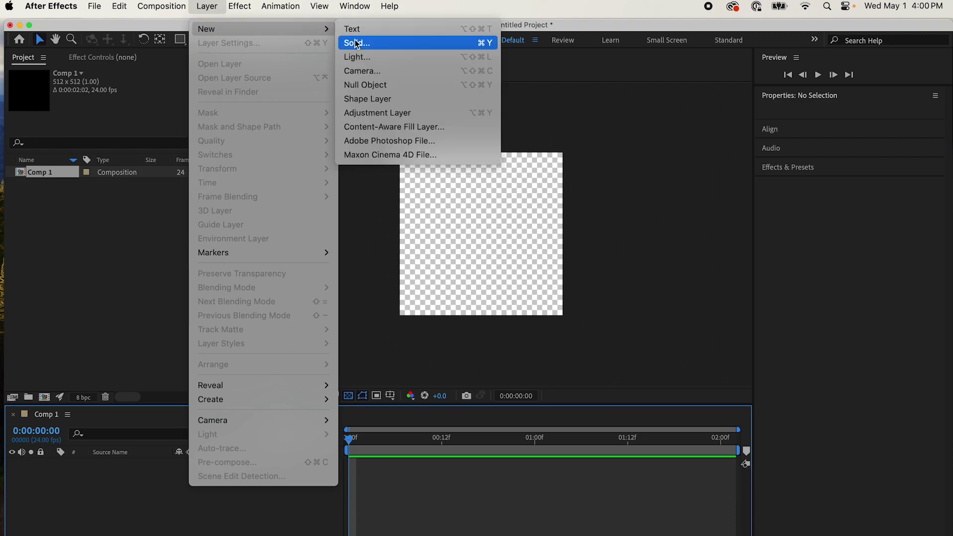
pyautogui.click(371, 45)
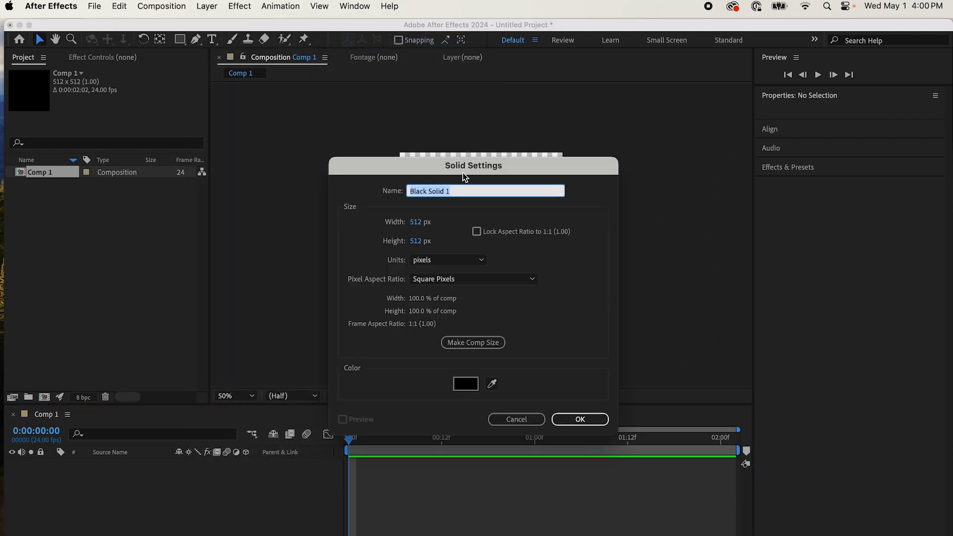
pyautogui.click(577, 420)
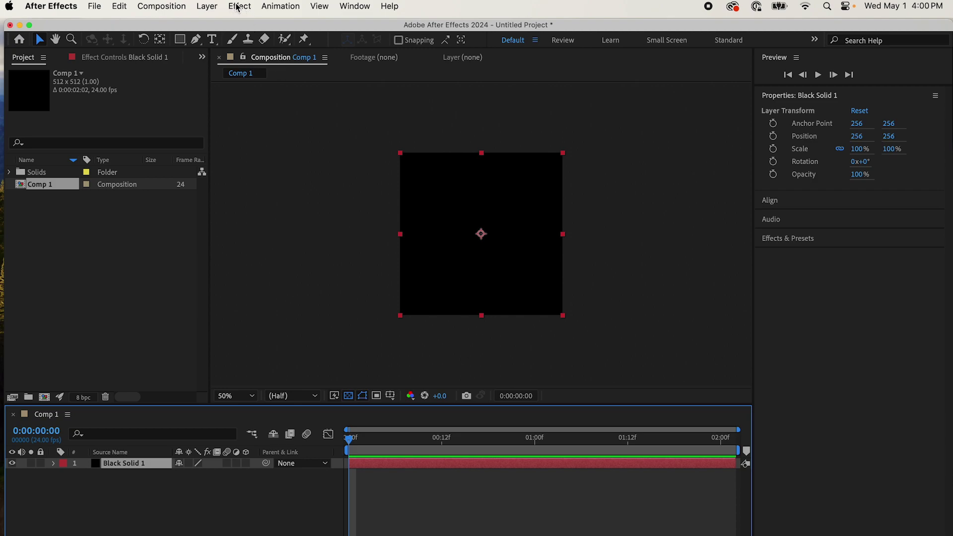
# Step: Apply DeepMake's AI Plugin Renderer effect to Black Solid 1
pyautogui.click(238, 6)
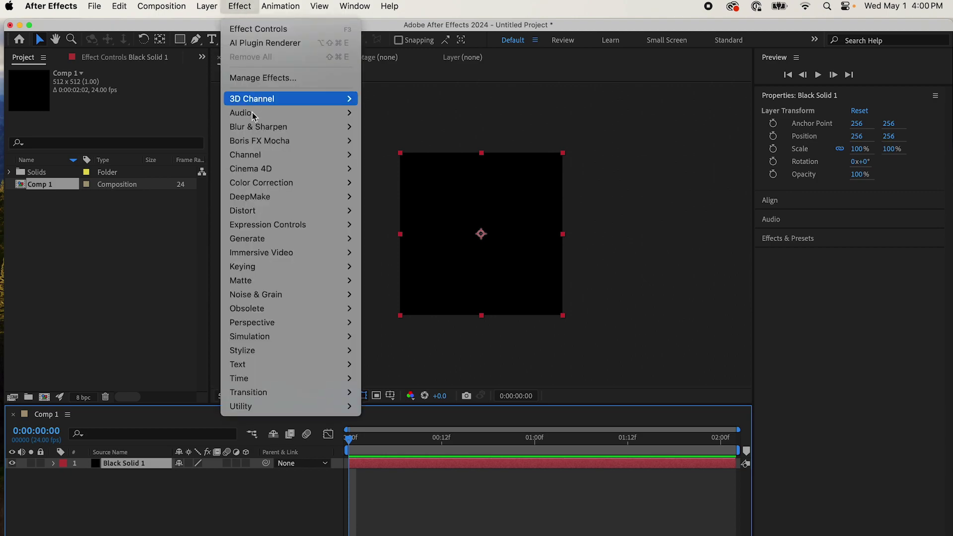
pyautogui.moveTo(298, 197)
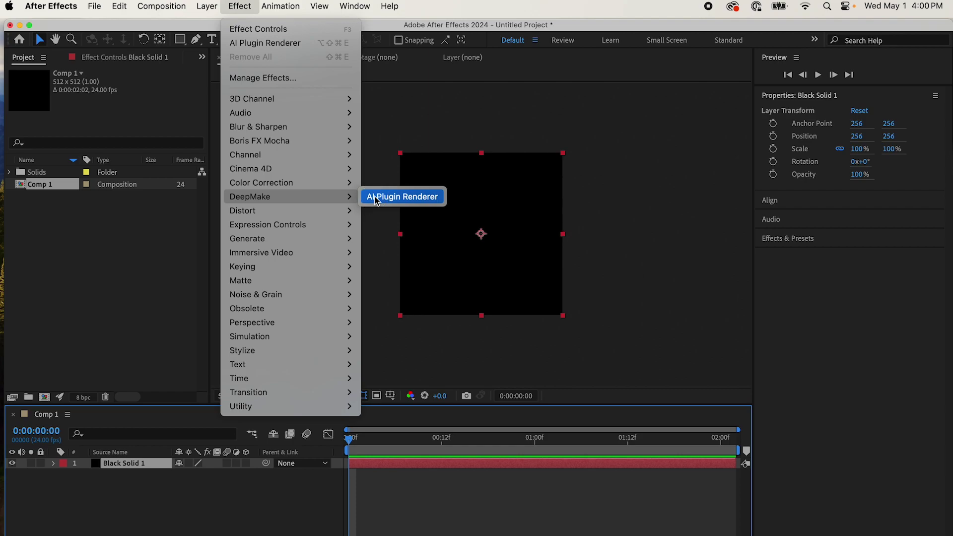
pyautogui.click(402, 197)
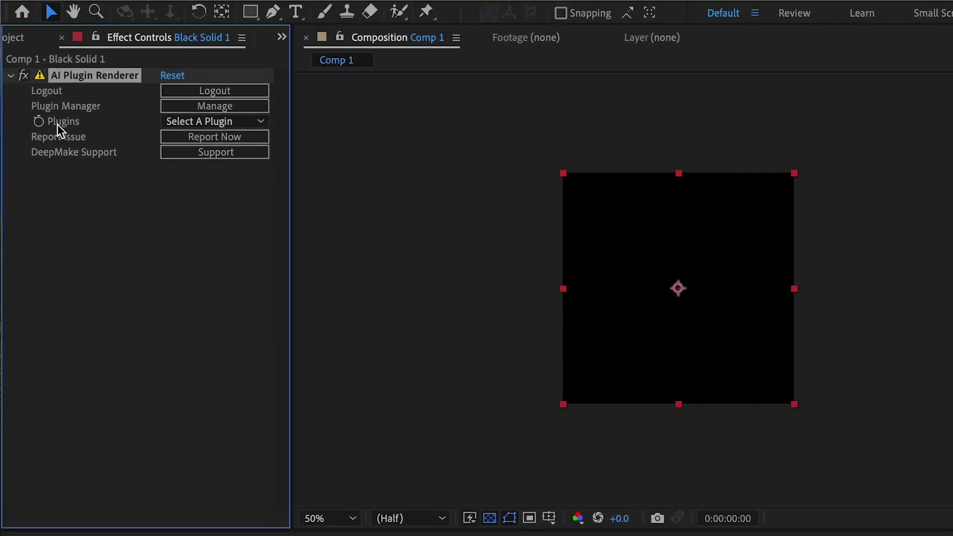
# Step: Review the plugin list (BasicSR, Bisenet, Diffusers, Gsam) and close it without choosing one
pyautogui.click(215, 124)
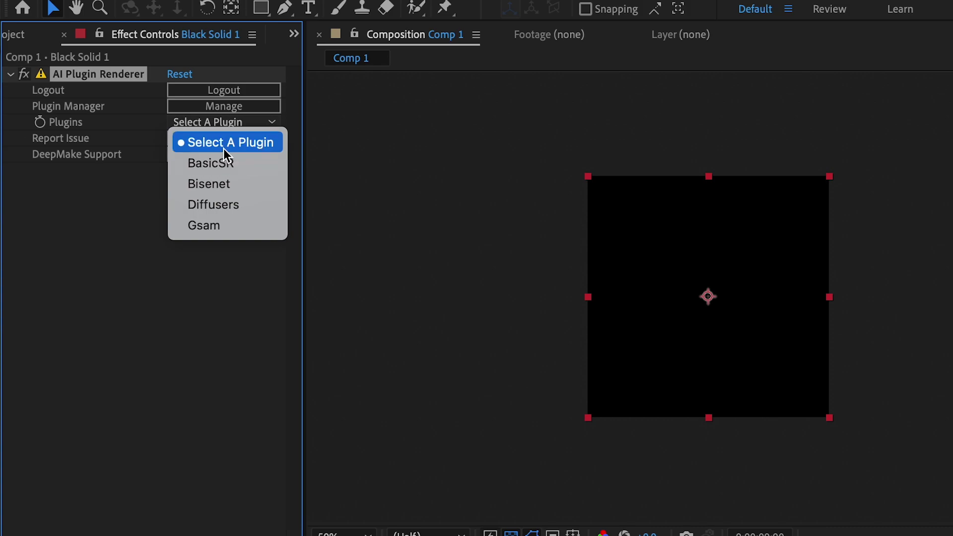
pyautogui.click(222, 207)
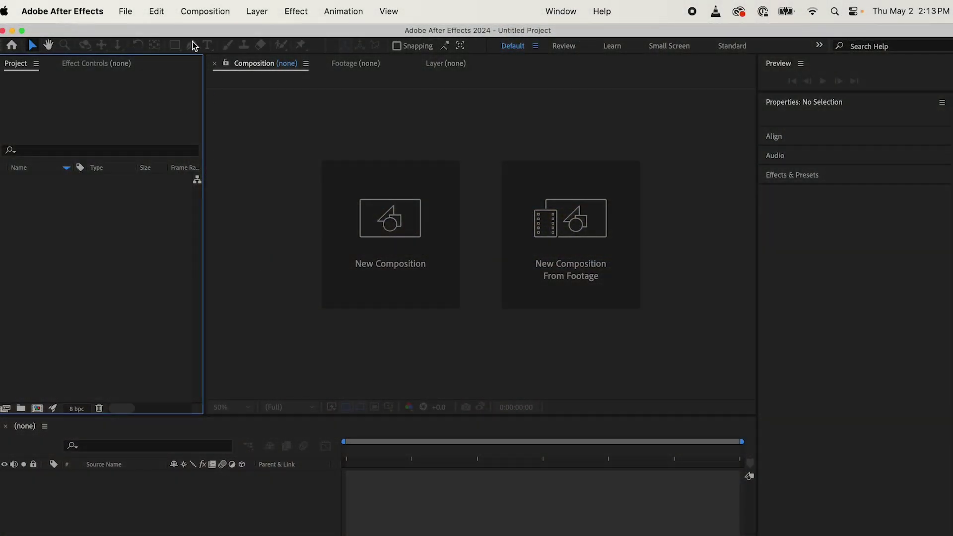
# Step: Create a new 1920×1080 composition with the aspect ratio locked
pyautogui.click(205, 11)
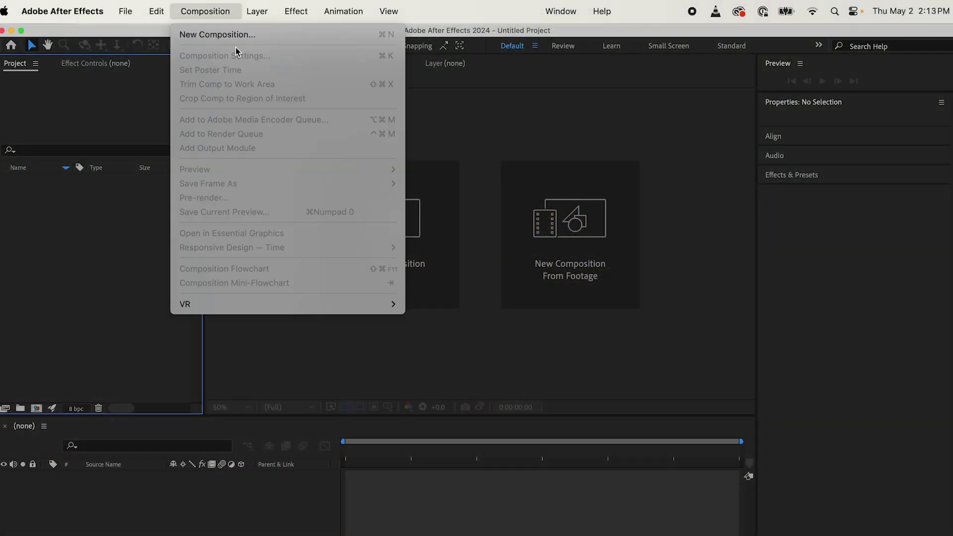
pyautogui.click(221, 35)
pyautogui.doubleClick(314, 267)
pyautogui.write('1920')
pyautogui.press('Tab')
pyautogui.write('1080')
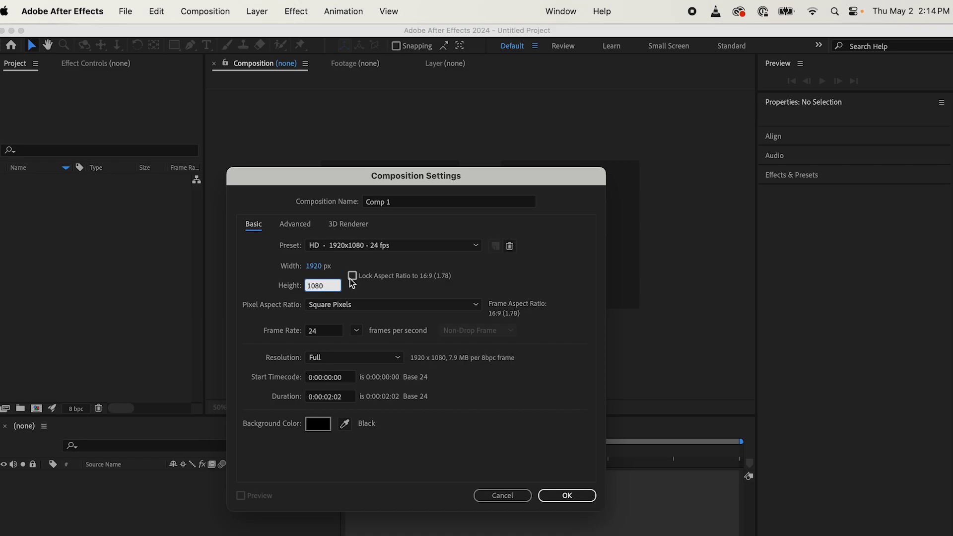
pyautogui.click(352, 277)
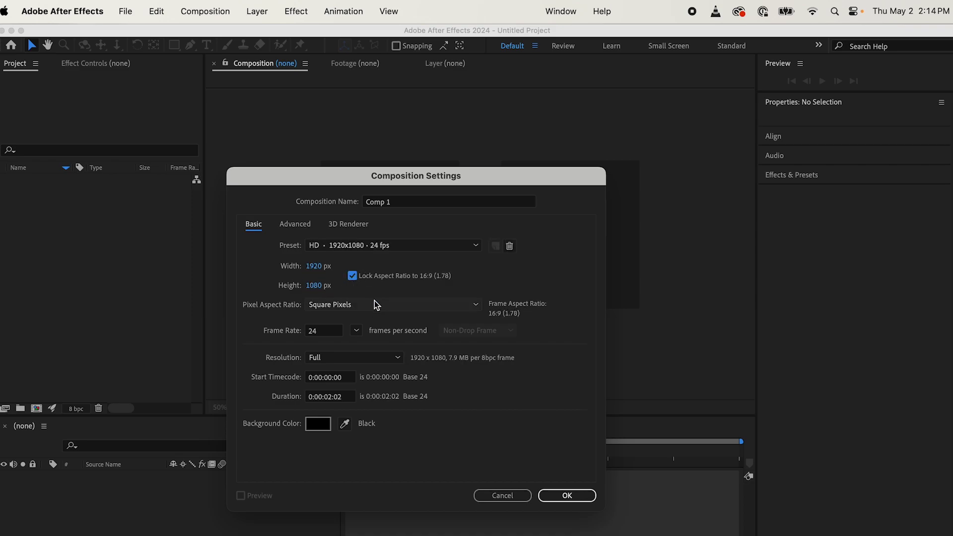
pyautogui.click(567, 495)
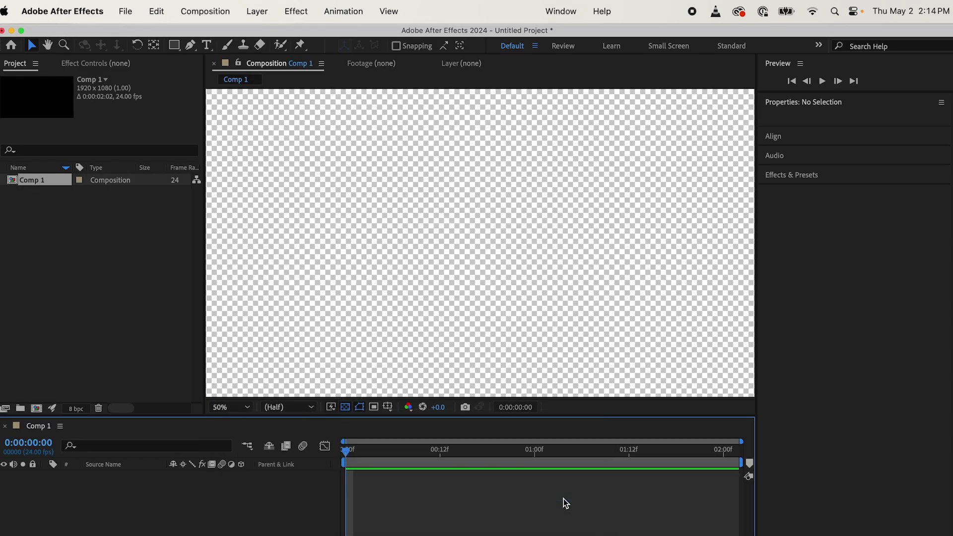
# Step: Find and preview the car clip in Finder's DeepMake_PROMO > Segment Anything with DeepMake folder
pyautogui.hotkey('ctrl', 'Up')
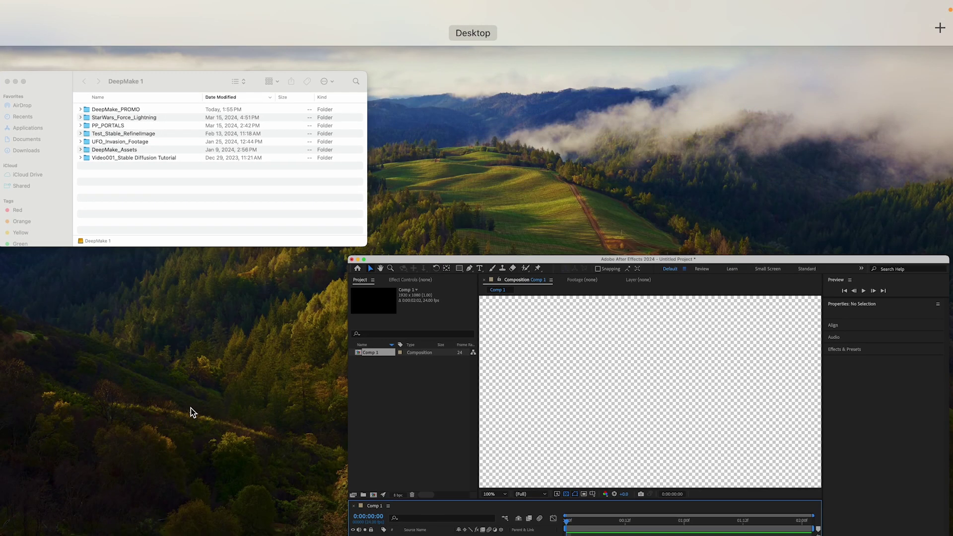
pyautogui.click(189, 233)
pyautogui.doubleClick(214, 277)
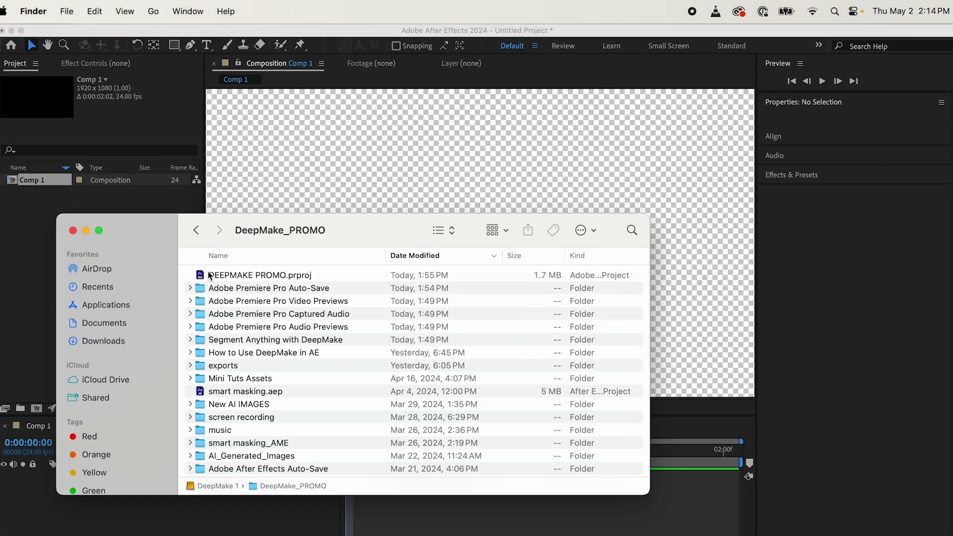
pyautogui.doubleClick(275, 340)
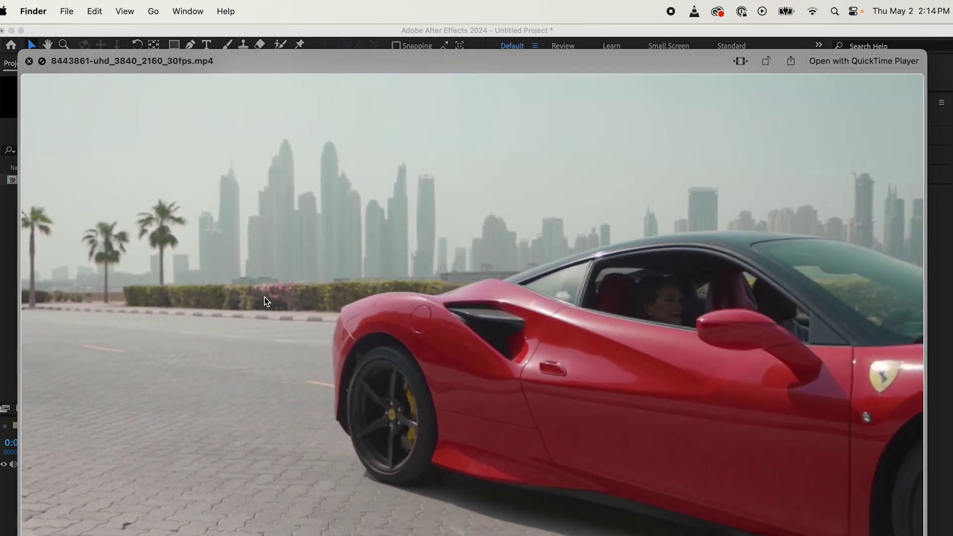
pyautogui.press('space')
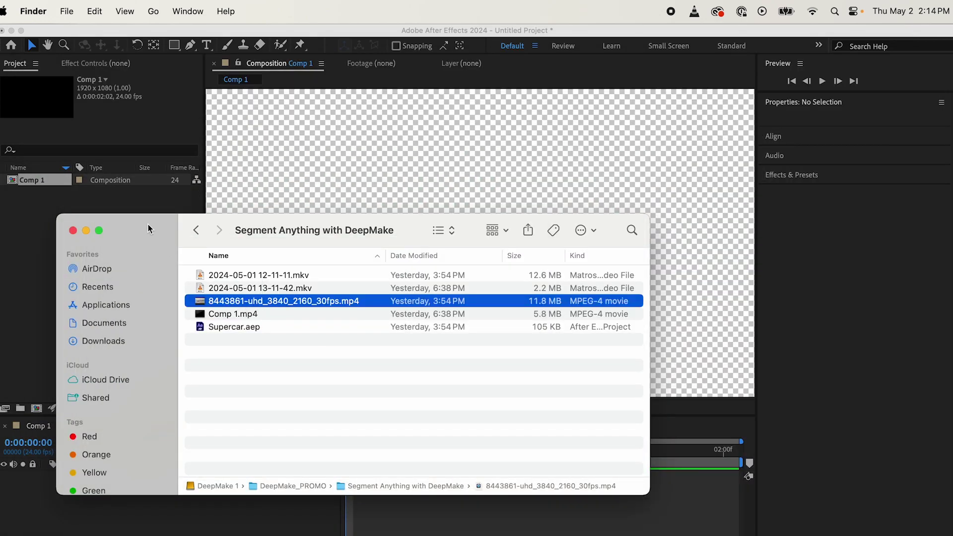
# Step: Drag 8443861-uhd_3840_2160_30fps.mp4 into the After Effects Project panel
pyautogui.moveTo(149, 230); pyautogui.dragTo(322, 198)
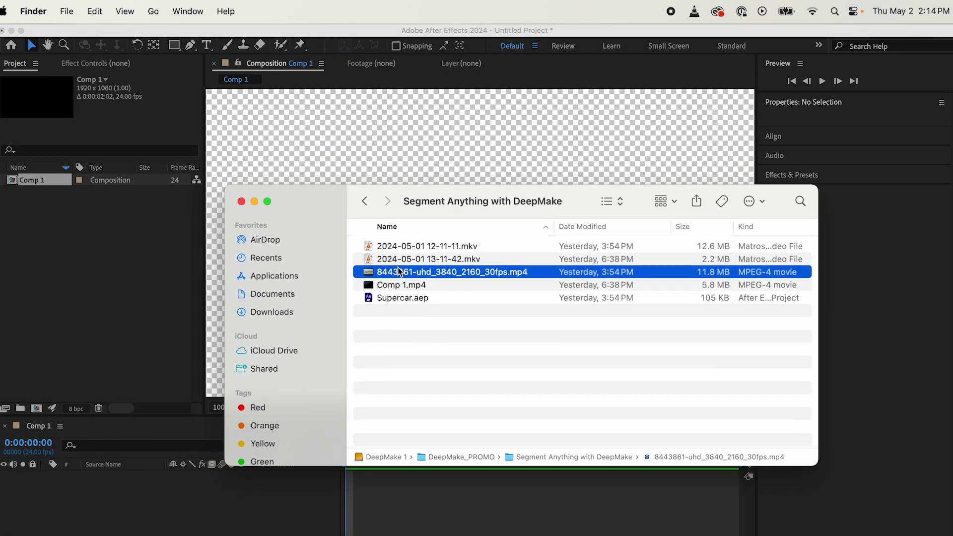
pyautogui.moveTo(399, 271); pyautogui.dragTo(192, 293)
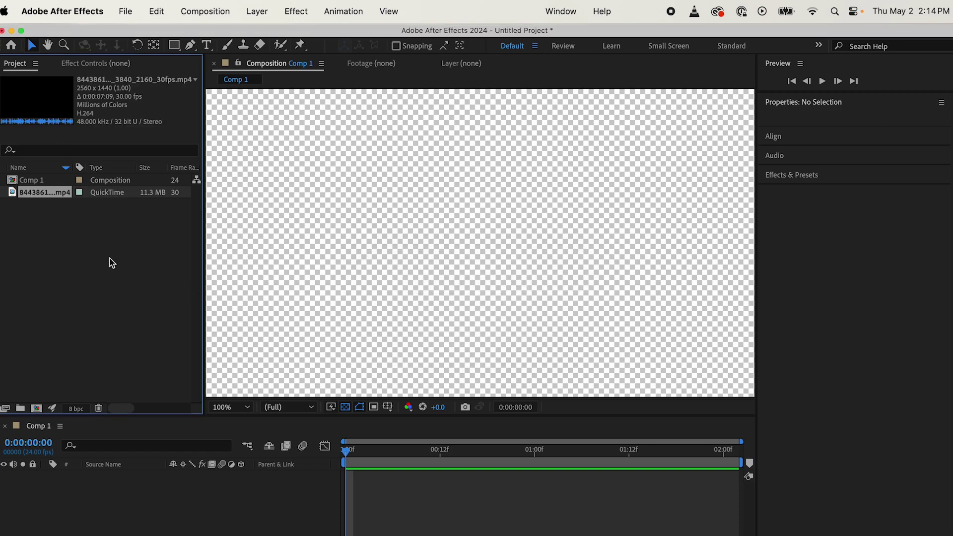
pyautogui.click(112, 263)
# Step: Place the car clip in Comp 1, apply AI Plugin Renderer, and choose the Gsam plugin
pyautogui.moveTo(15, 192); pyautogui.dragTo(124, 516)
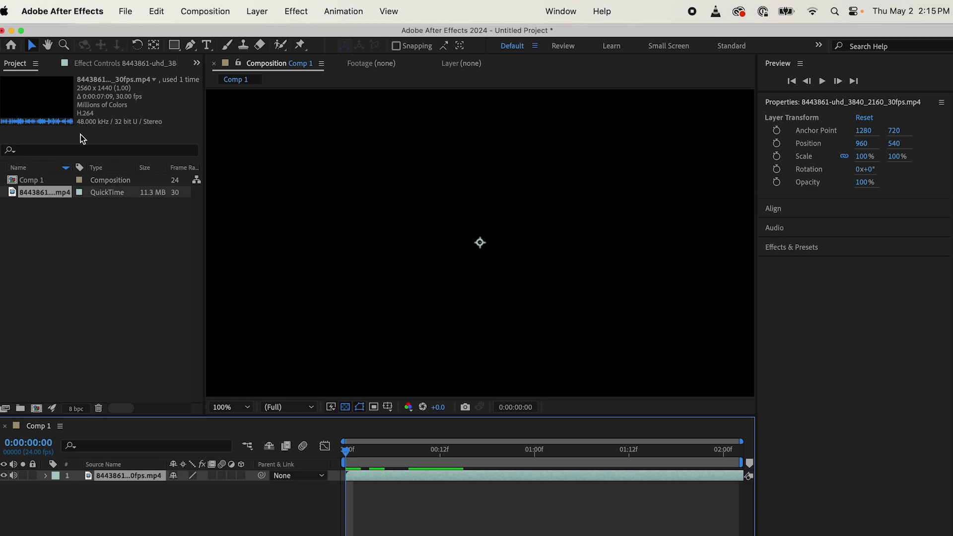
pyautogui.click(124, 63)
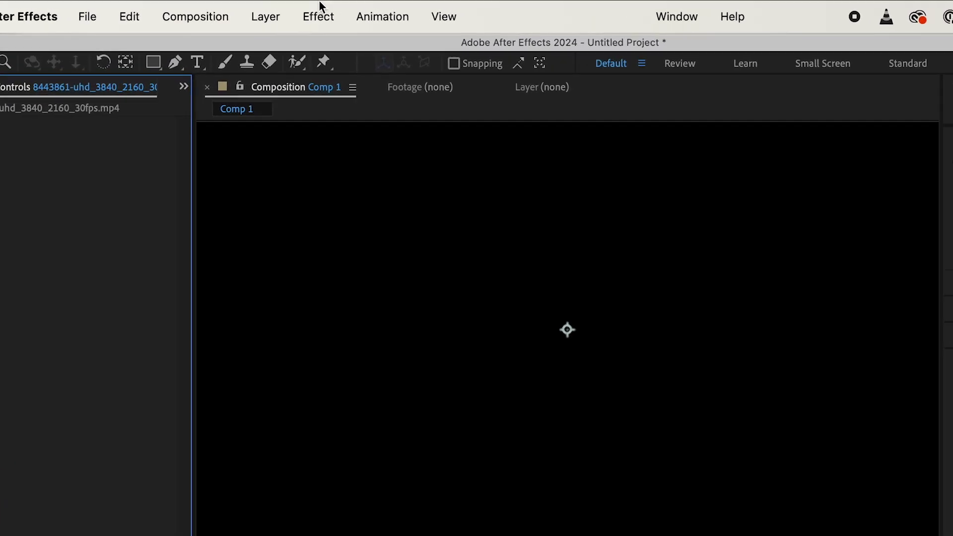
pyautogui.click(320, 17)
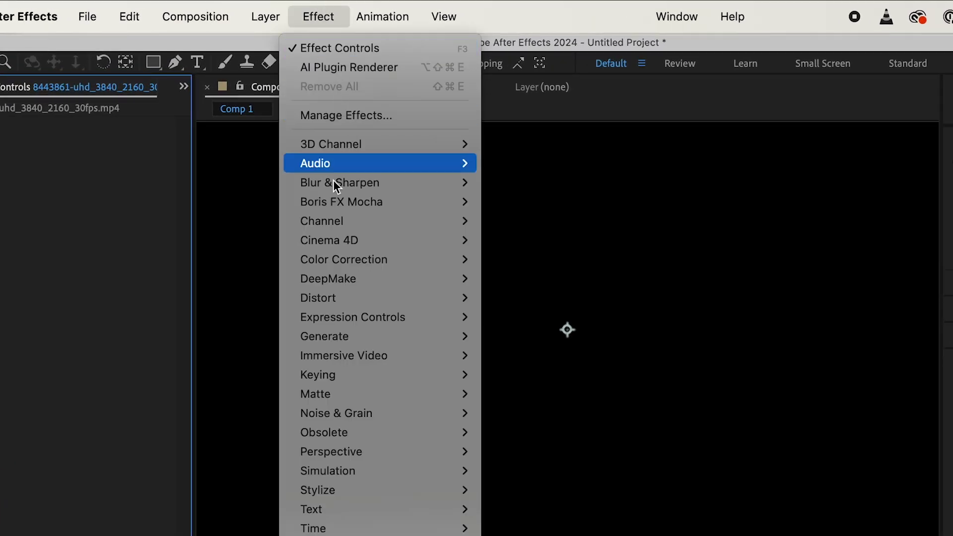
pyautogui.moveTo(353, 283)
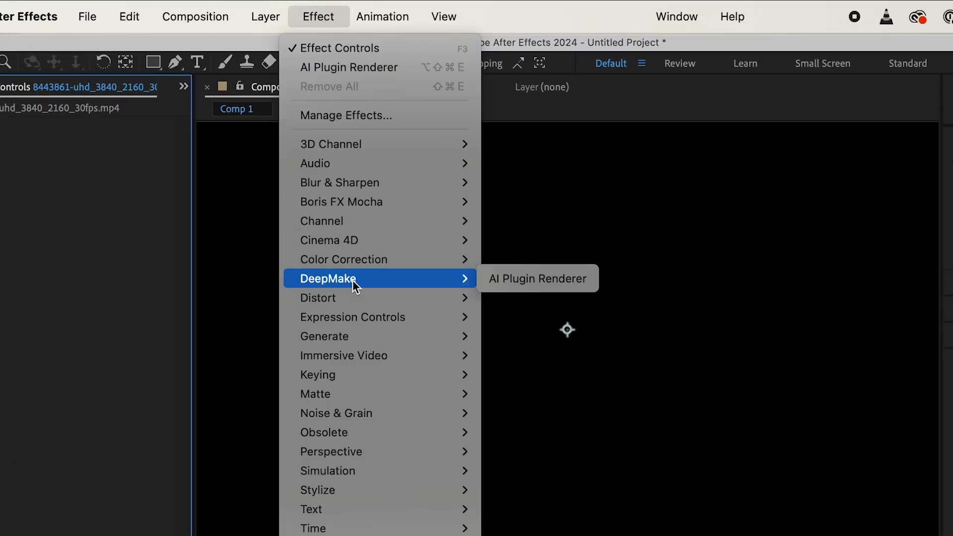
pyautogui.click(513, 279)
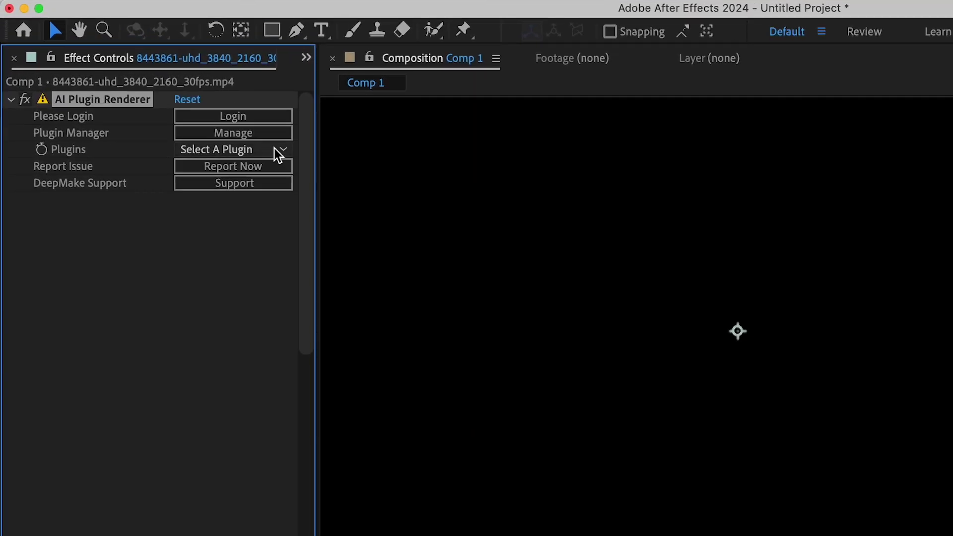
pyautogui.click(176, 122)
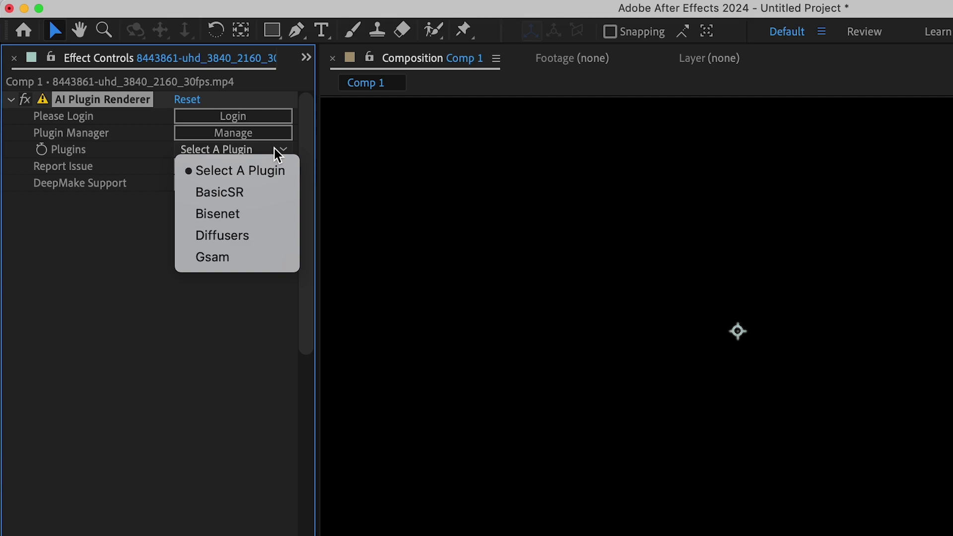
pyautogui.click(238, 258)
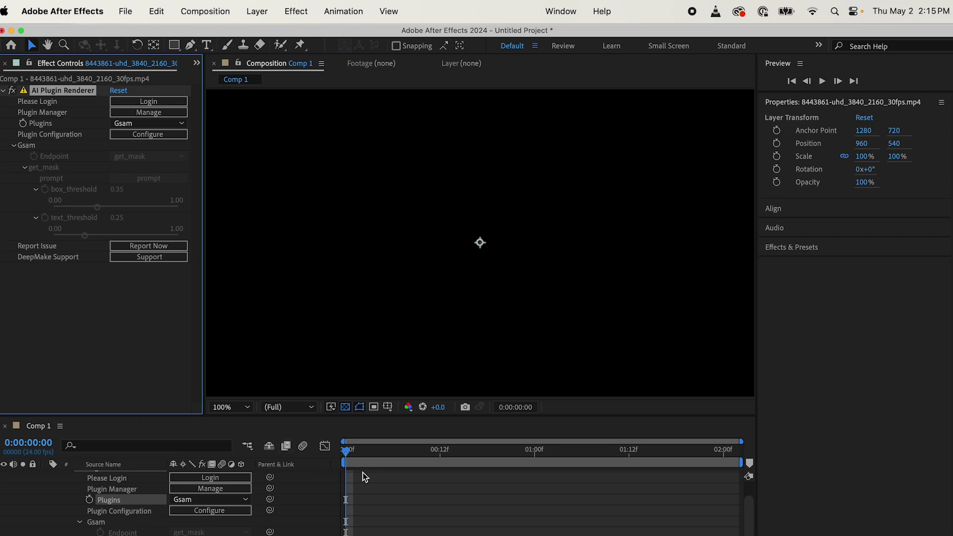
# Step: Move to frame 3, log in to DeepMake with the account email and password, and open the prompt
pyautogui.moveTo(355, 458); pyautogui.dragTo(370, 461)
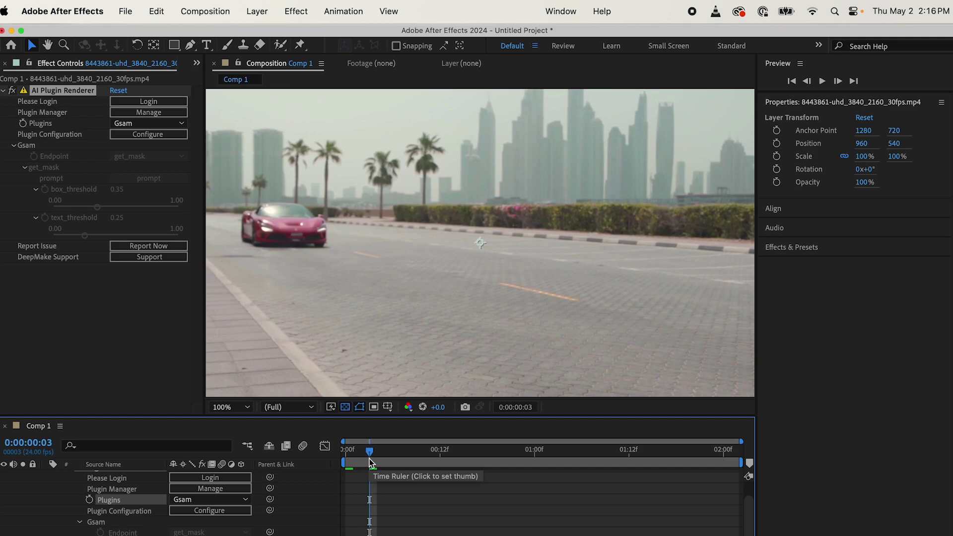
pyautogui.click(140, 155)
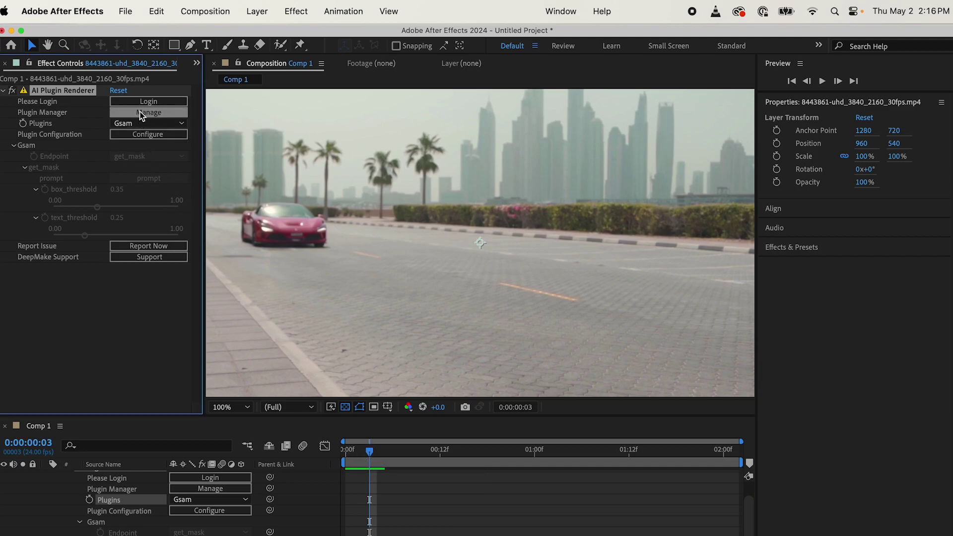
pyautogui.click(148, 102)
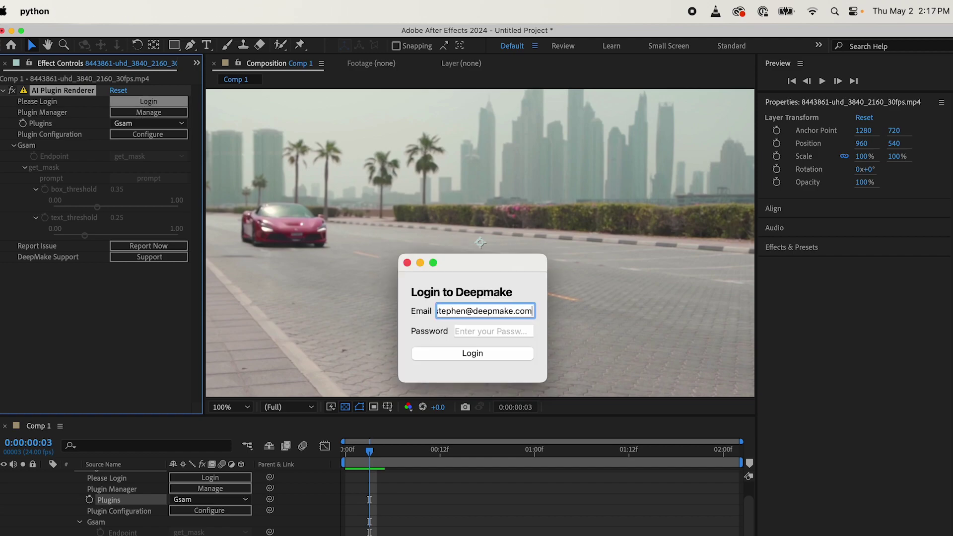
pyautogui.click(470, 331)
pyautogui.write('***')
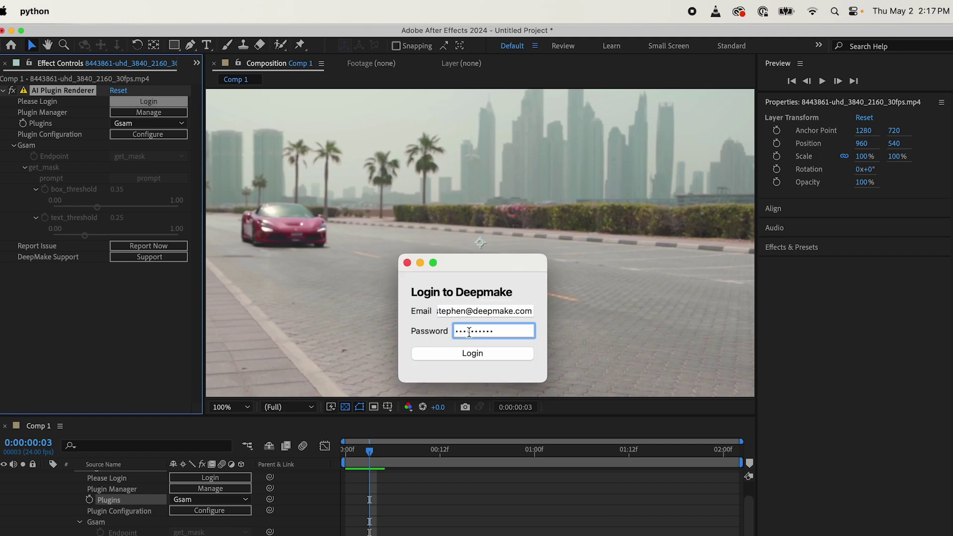
pyautogui.click(484, 354)
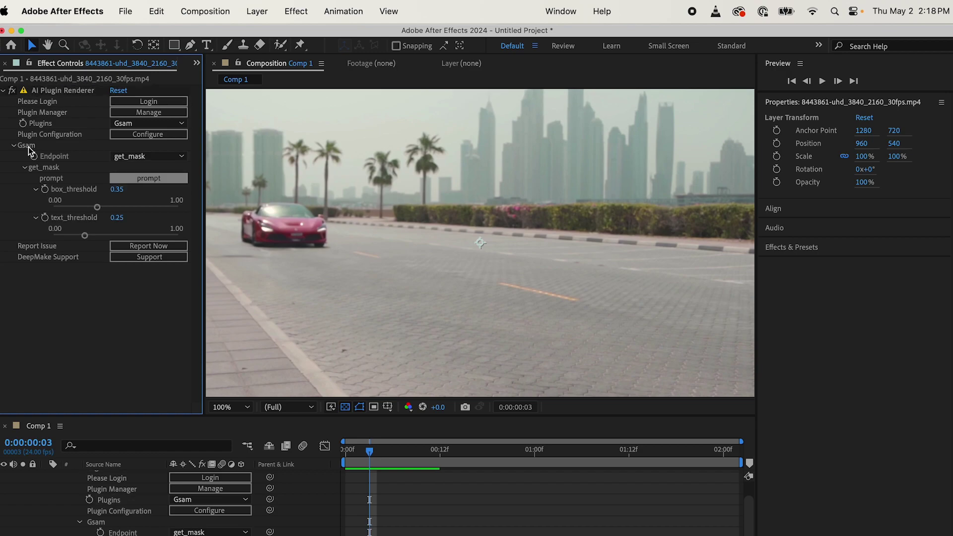
pyautogui.click(158, 181)
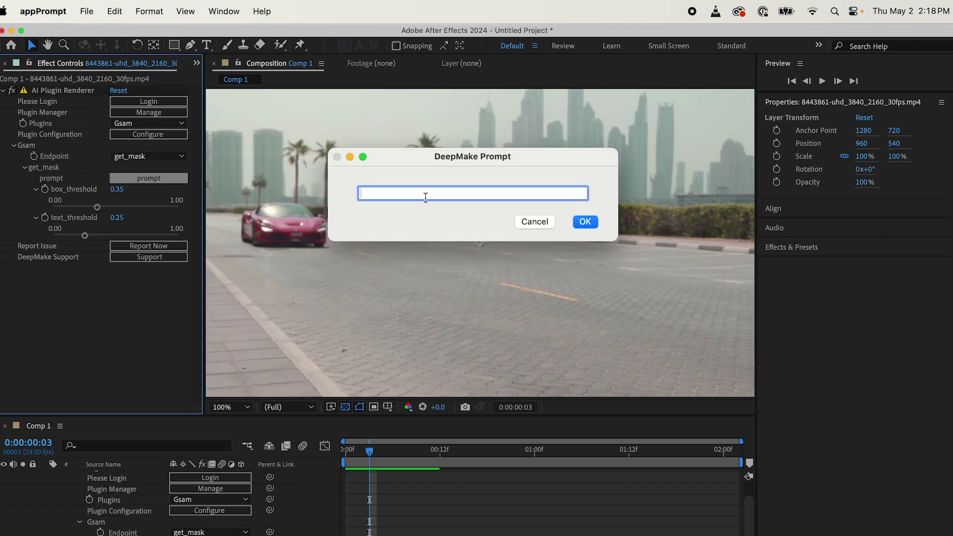
# Step: Dismiss the prompt, view the masked car a frame back, then start the Diffusers Tutorial project
pyautogui.write('Supercar')
pyautogui.click(585, 224)
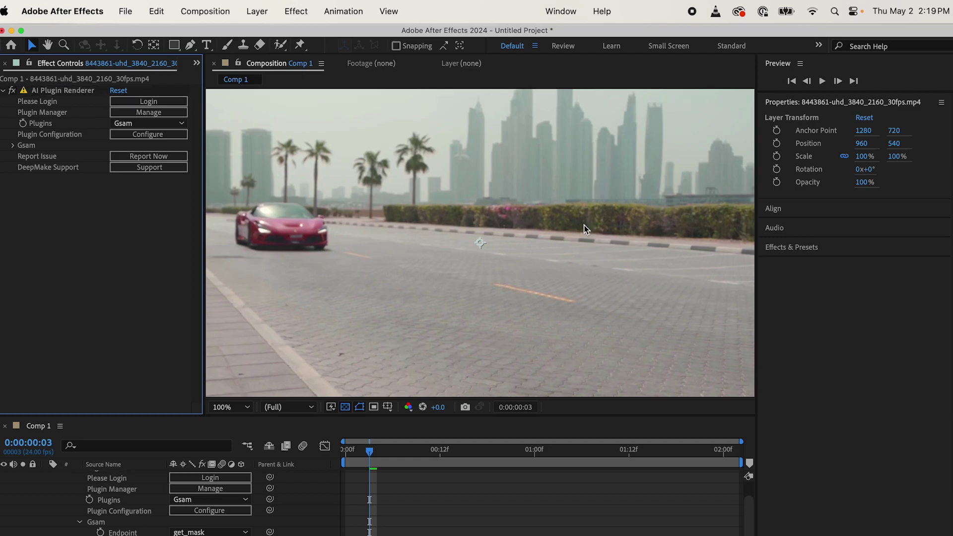
pyautogui.click(360, 450)
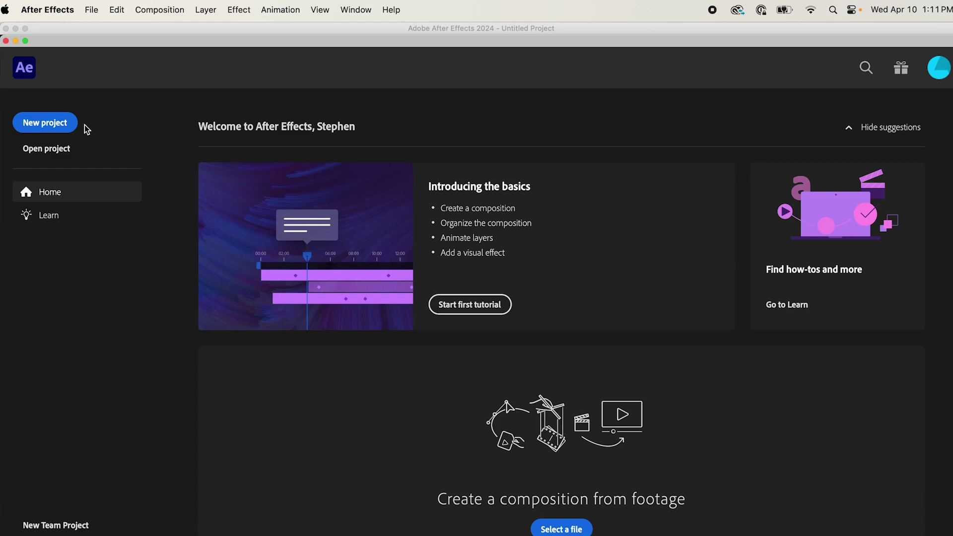
pyautogui.click(61, 124)
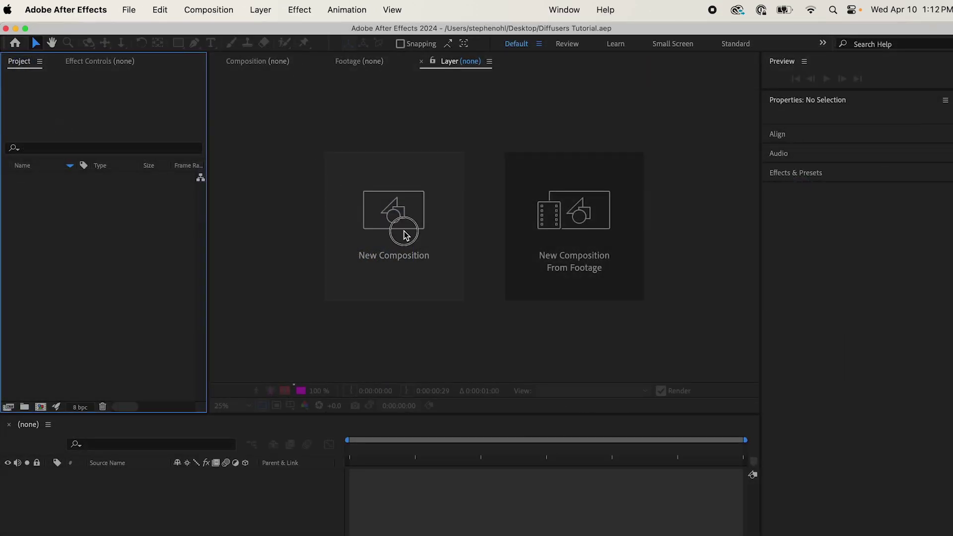
pyautogui.click(403, 235)
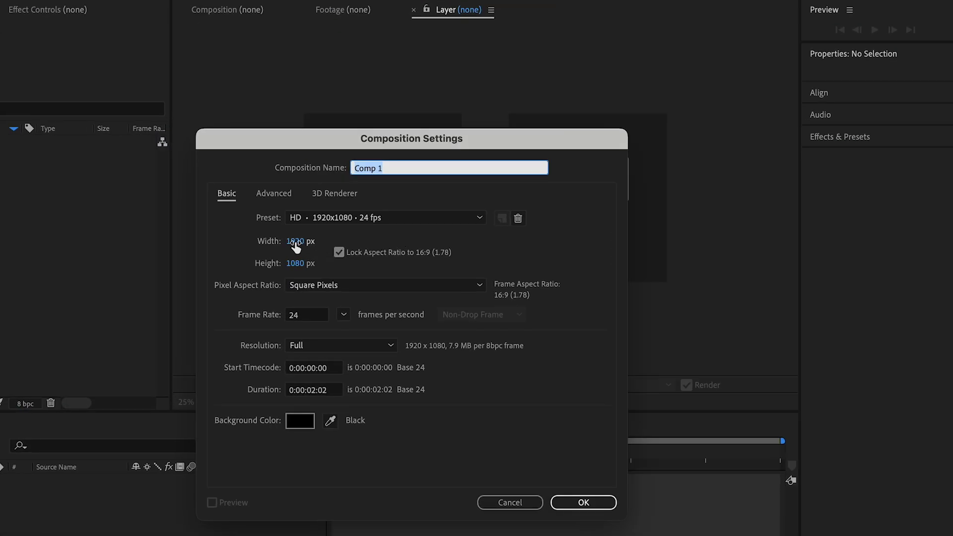
# Step: Set the new composition to 512×512 with the aspect ratio unlocked
pyautogui.click(294, 242)
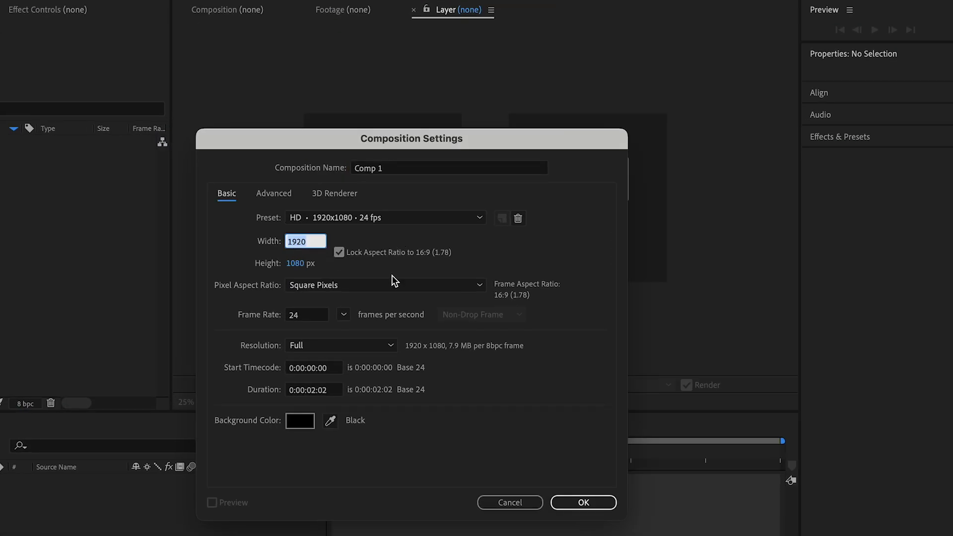
pyautogui.write('512')
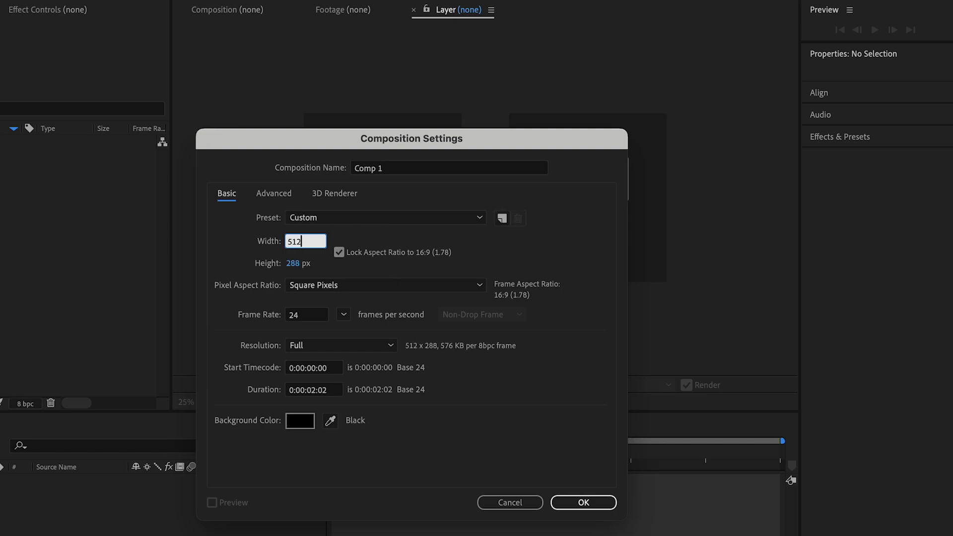
pyautogui.click(291, 264)
pyautogui.click(339, 252)
pyautogui.write('512')
pyautogui.press('Tab')
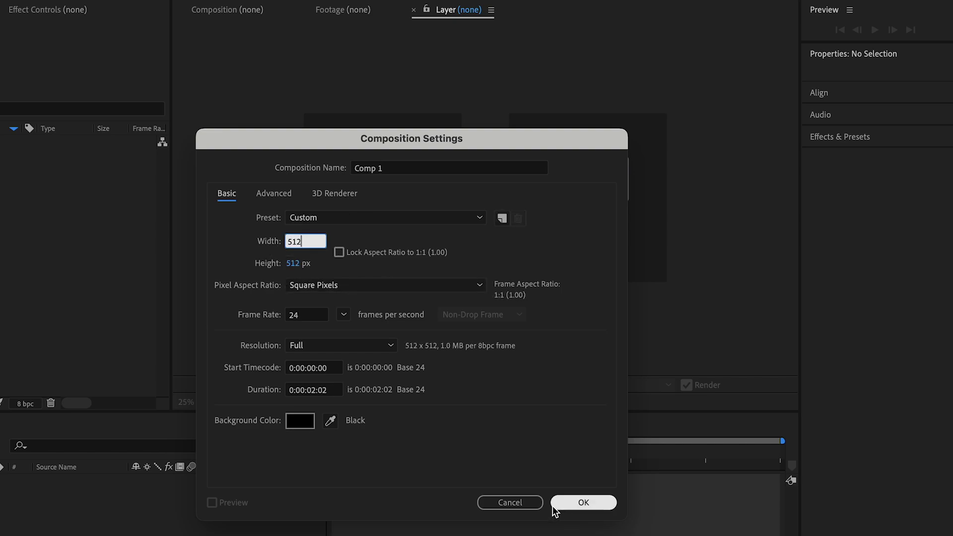
pyautogui.click(583, 504)
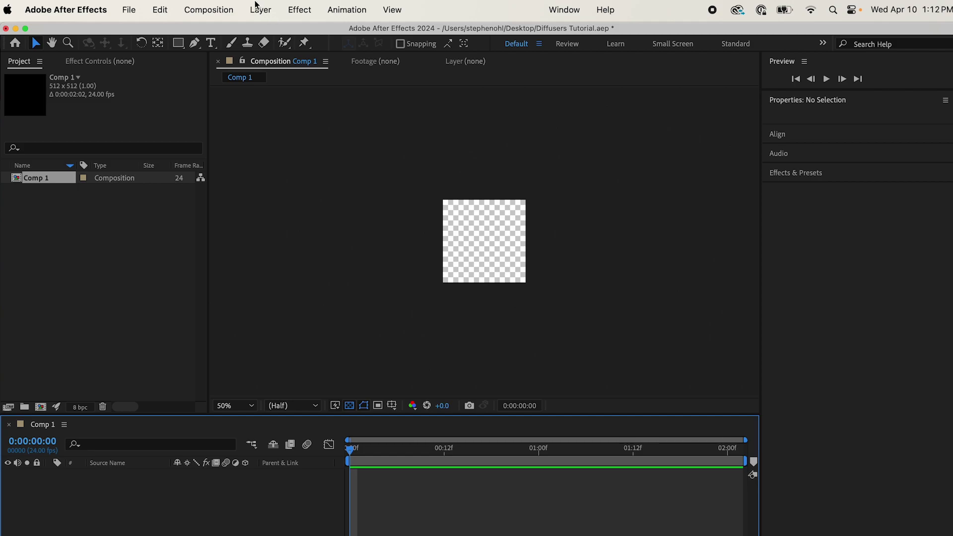
# Step: Add a solid layer named 'Text to image'
pyautogui.click(260, 9)
pyautogui.moveTo(268, 32)
pyautogui.click(426, 47)
pyautogui.write('Text to image')
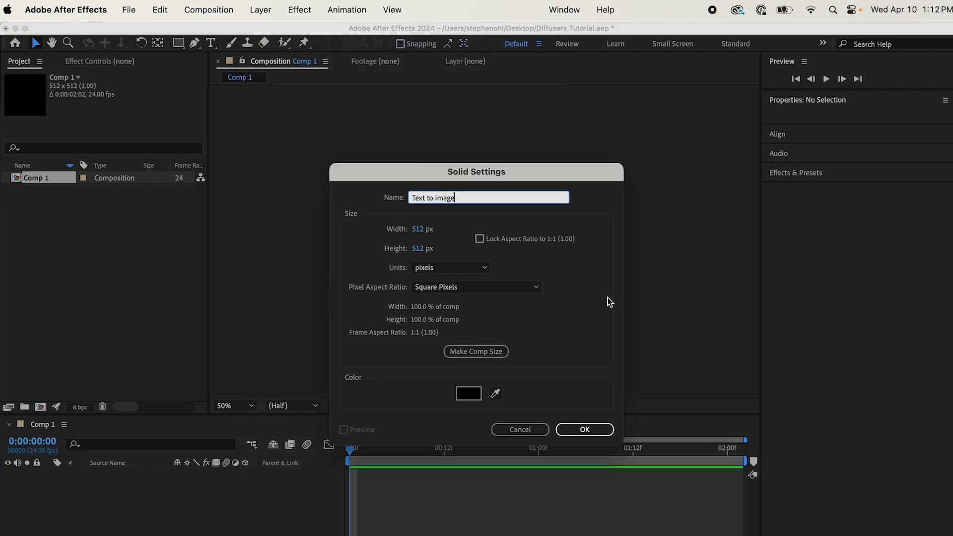
pyautogui.click(585, 430)
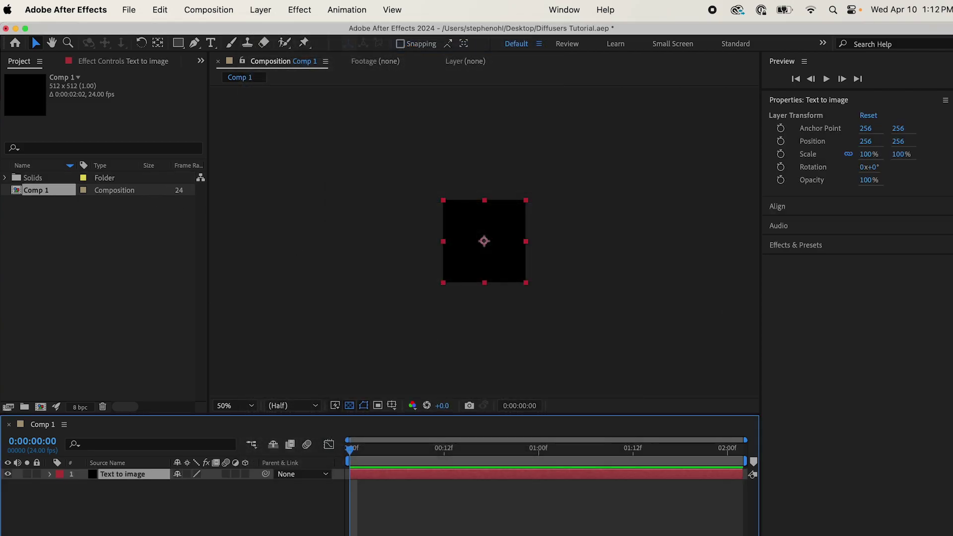
# Step: Apply the AI Plugin Renderer to the Text to image layer and choose Diffusers
pyautogui.doubleClick(484, 241)
pyautogui.click(299, 9)
pyautogui.moveTo(348, 203)
pyautogui.click(463, 204)
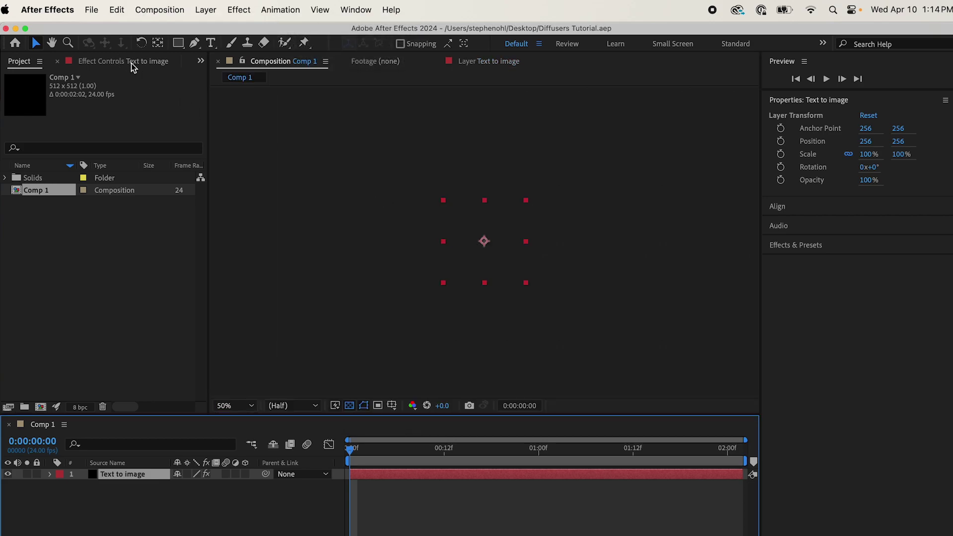
pyautogui.click(131, 63)
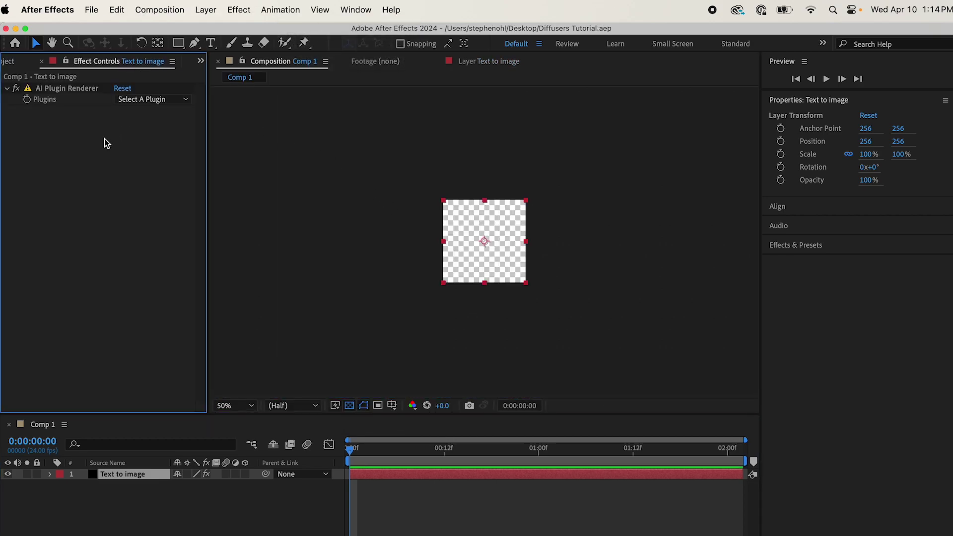
pyautogui.click(175, 99)
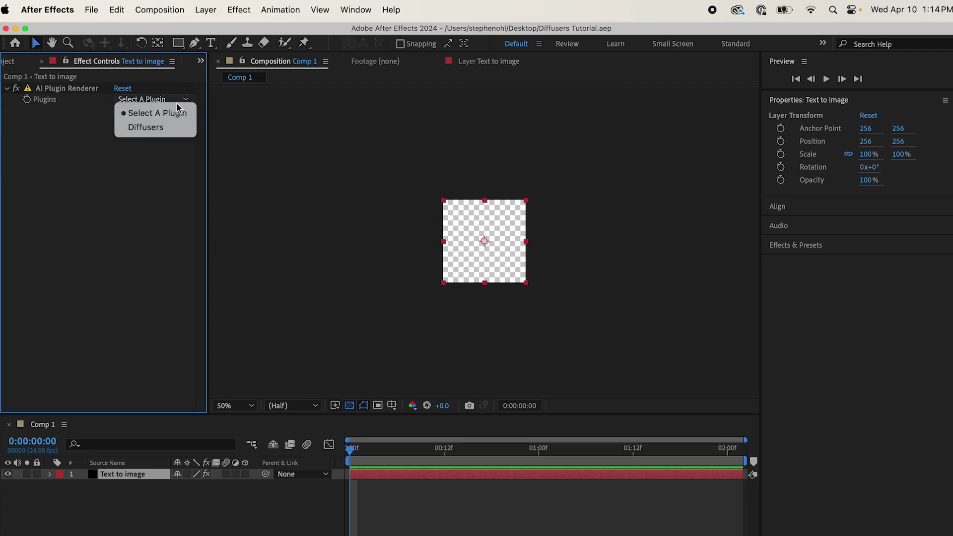
pyautogui.click(171, 129)
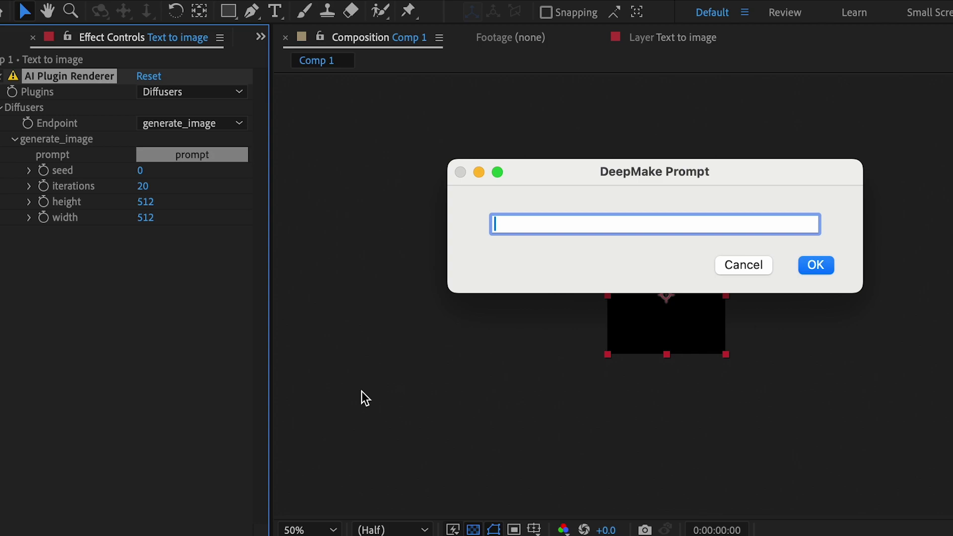
# Step: Enter 'horse' as the Diffusers text-to-image prompt and confirm it
pyautogui.write('horse')
pyautogui.click(820, 269)
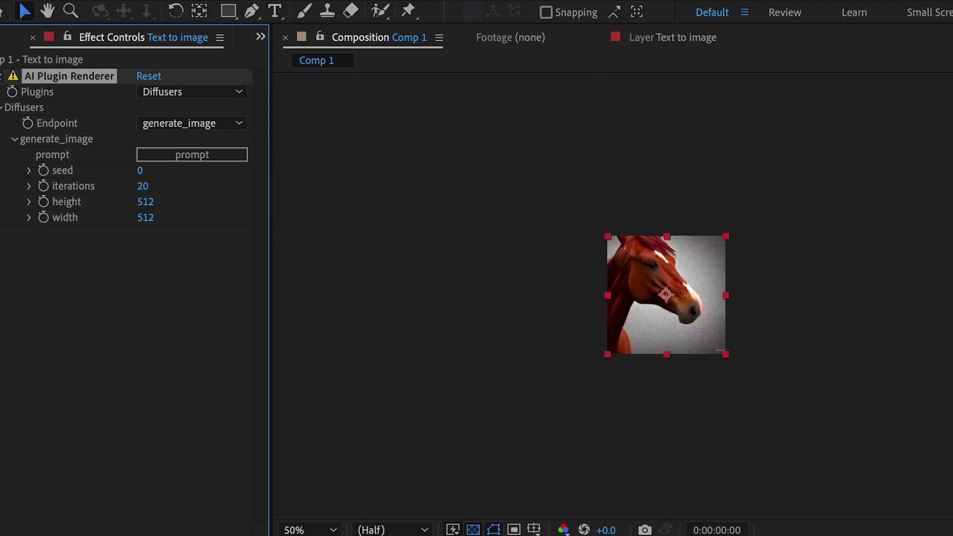
# Step: At full view size, try seed 3, then settle on seed 12 for the white horse
pyautogui.press('.')
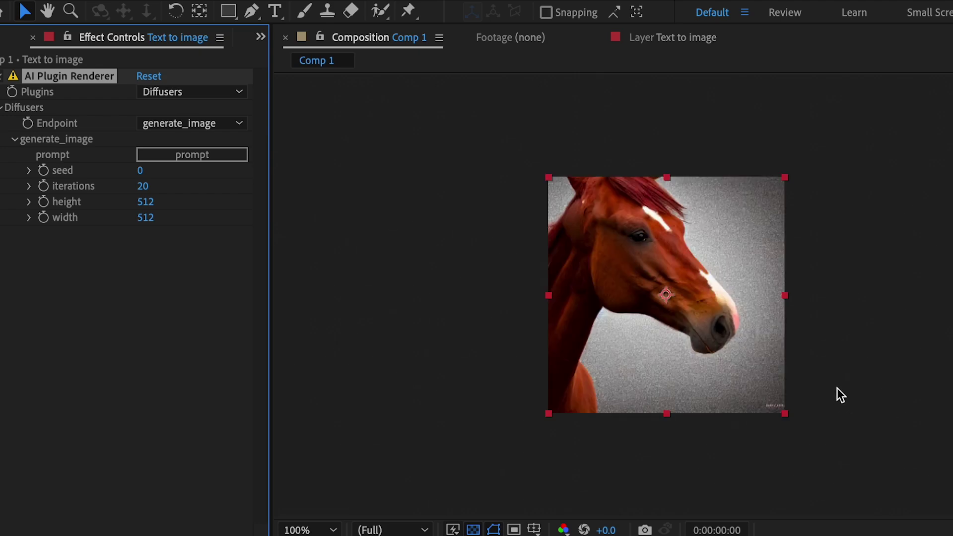
pyautogui.click(140, 170)
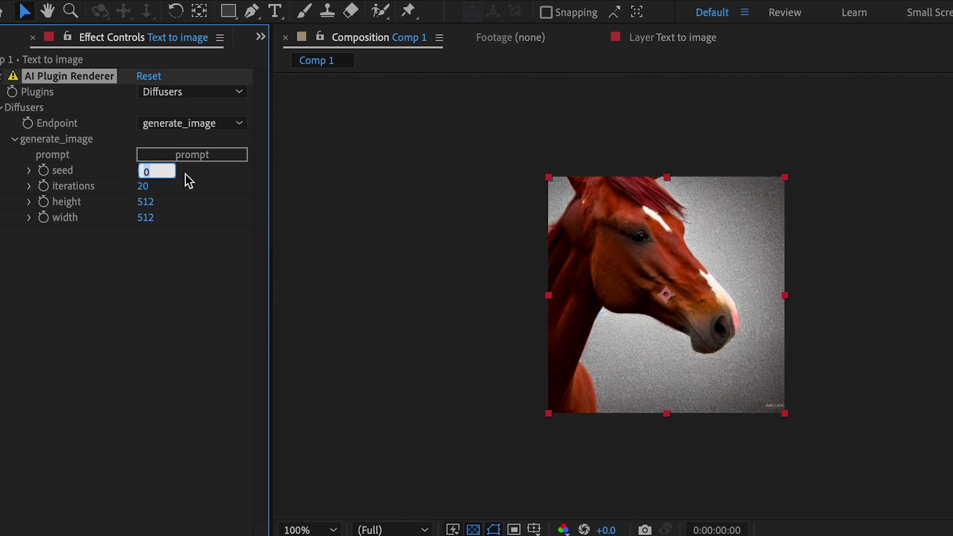
pyautogui.write('3')
pyautogui.press('Return')
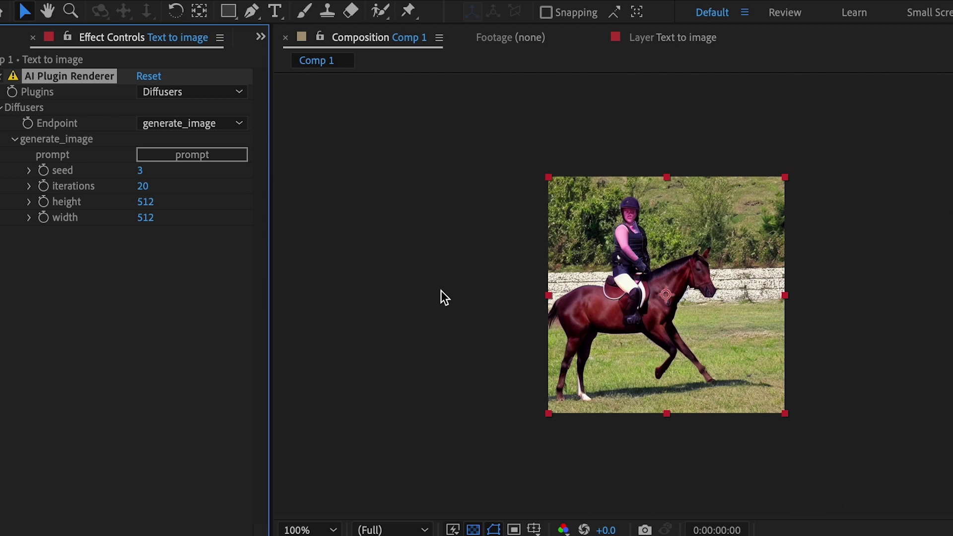
pyautogui.click(142, 173)
pyautogui.write('12')
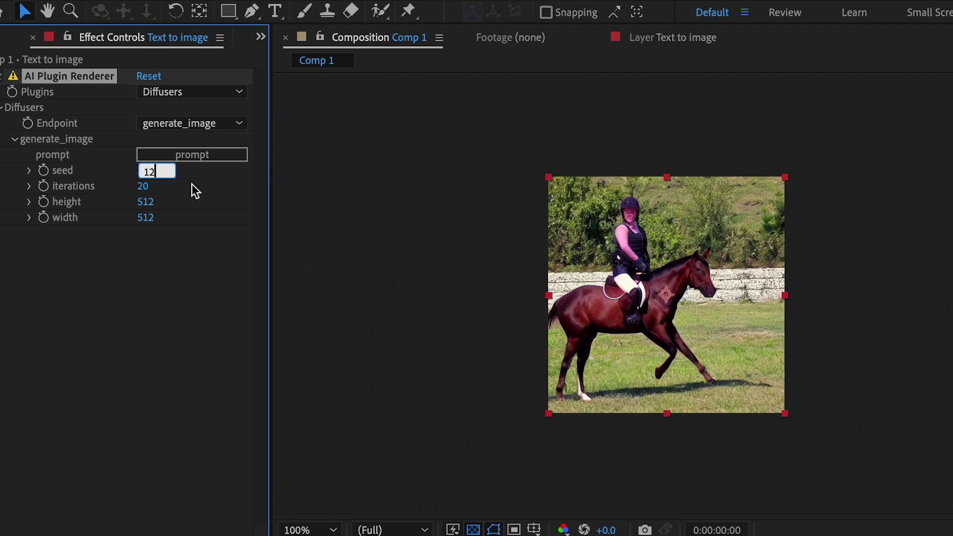
pyautogui.press('Return')
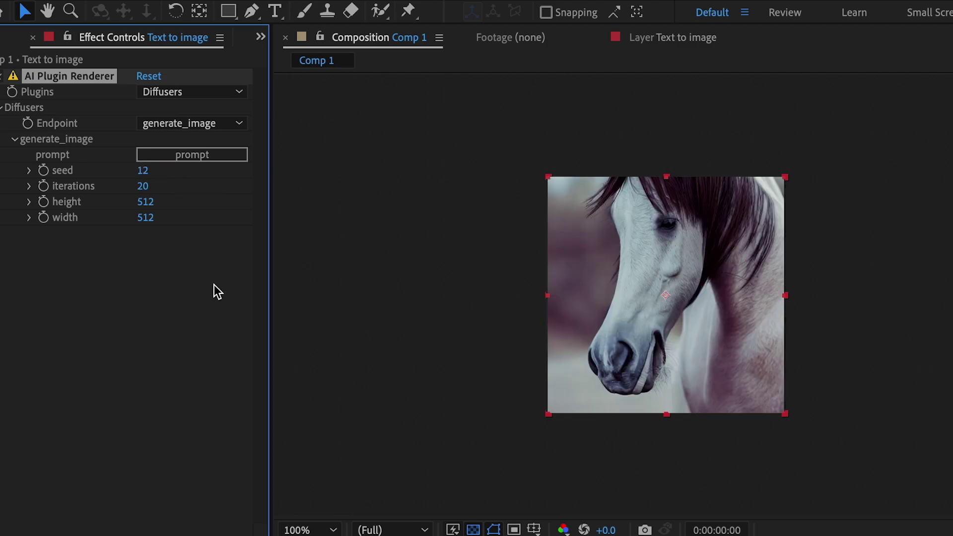
pyautogui.press('.')
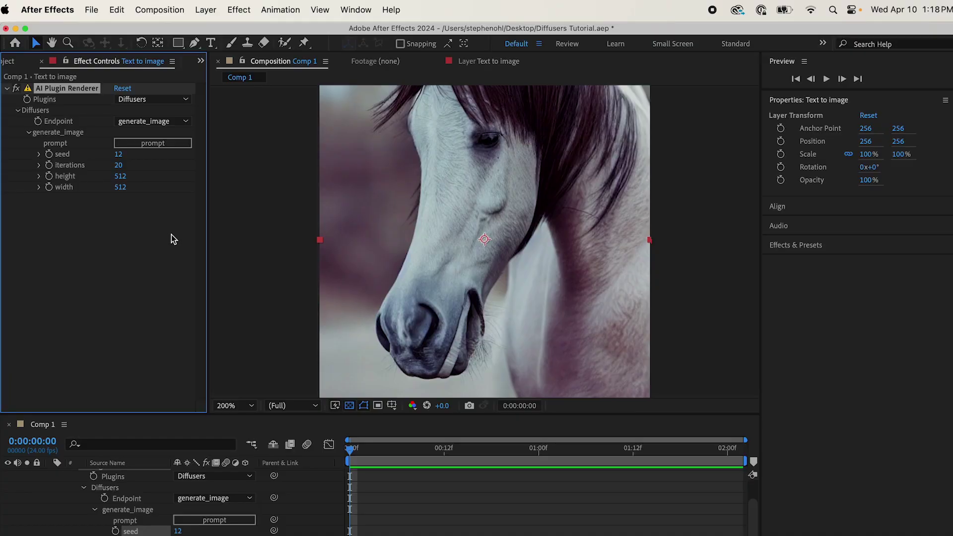
# Step: Add a second AI Plugin Renderer to Text to image and collapse the Diffusers group
pyautogui.click(242, 10)
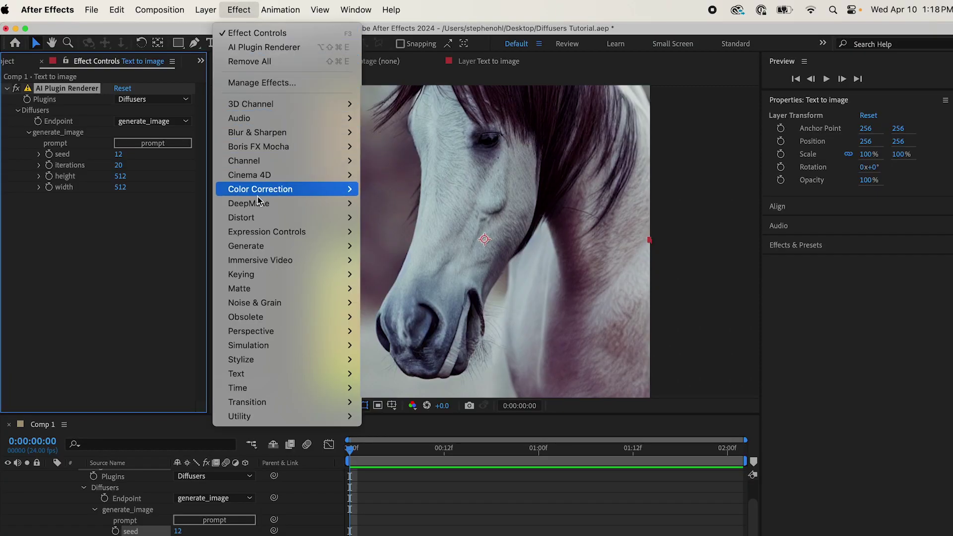
pyautogui.moveTo(258, 204)
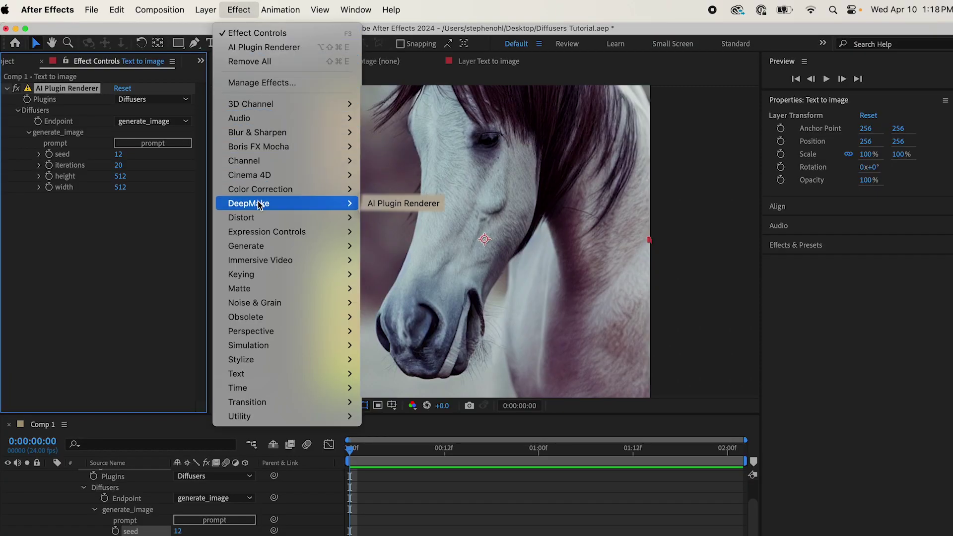
pyautogui.click(373, 203)
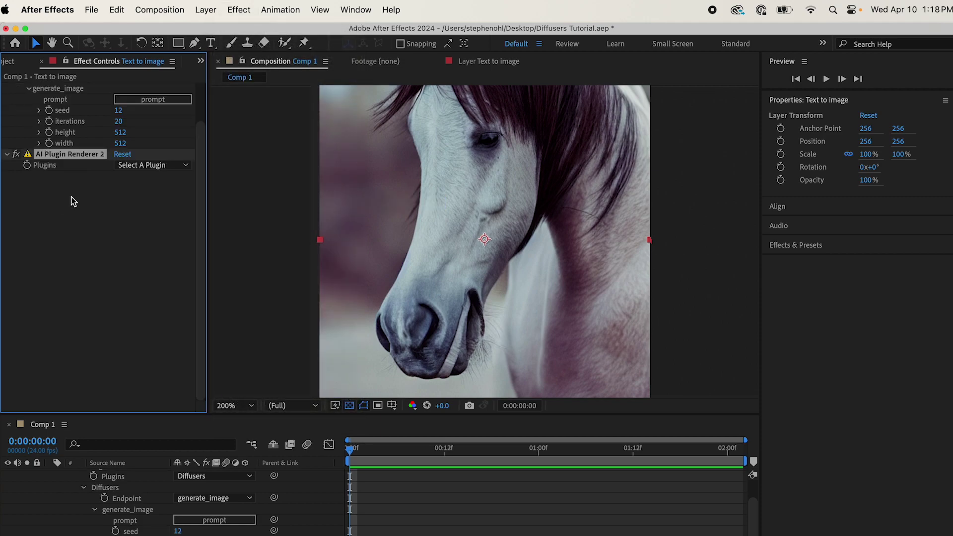
pyautogui.scroll(3, 119, 231)
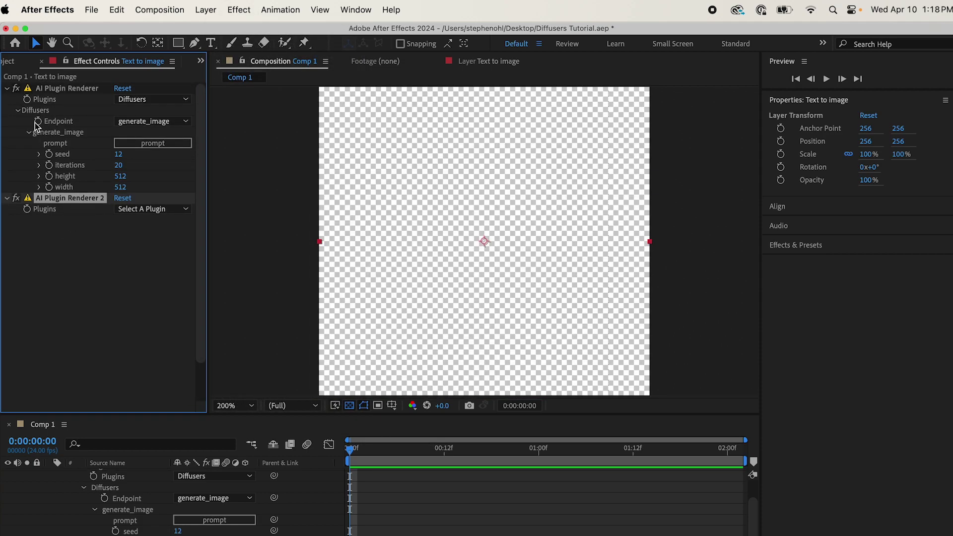
pyautogui.click(19, 111)
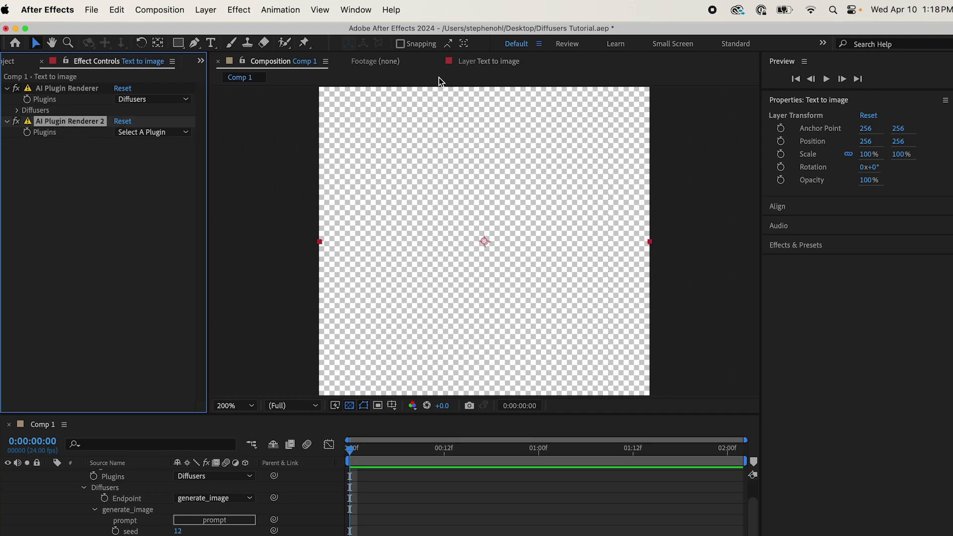
# Step: Show Text to image in its Layer viewer and set the second renderer to Diffusers
pyautogui.click(481, 61)
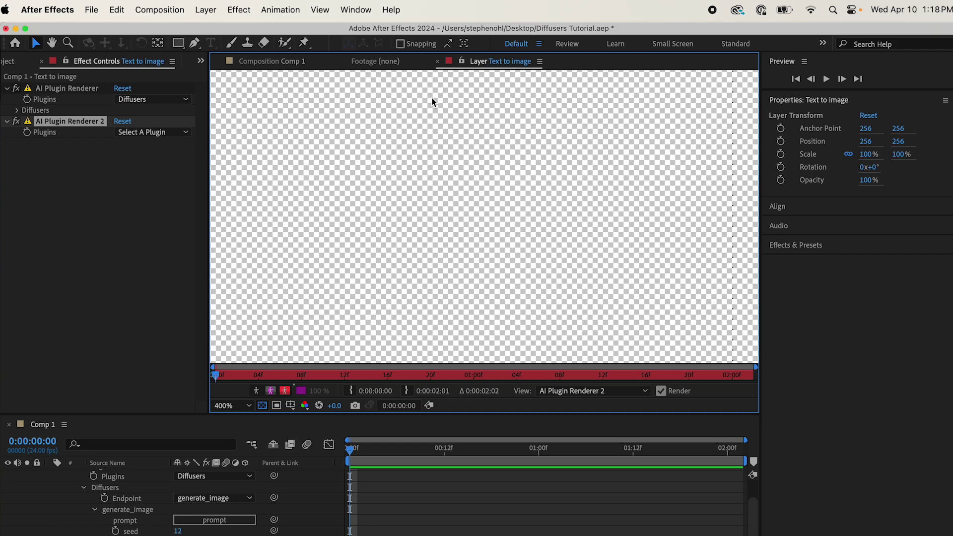
pyautogui.press(',')
pyautogui.click(157, 132)
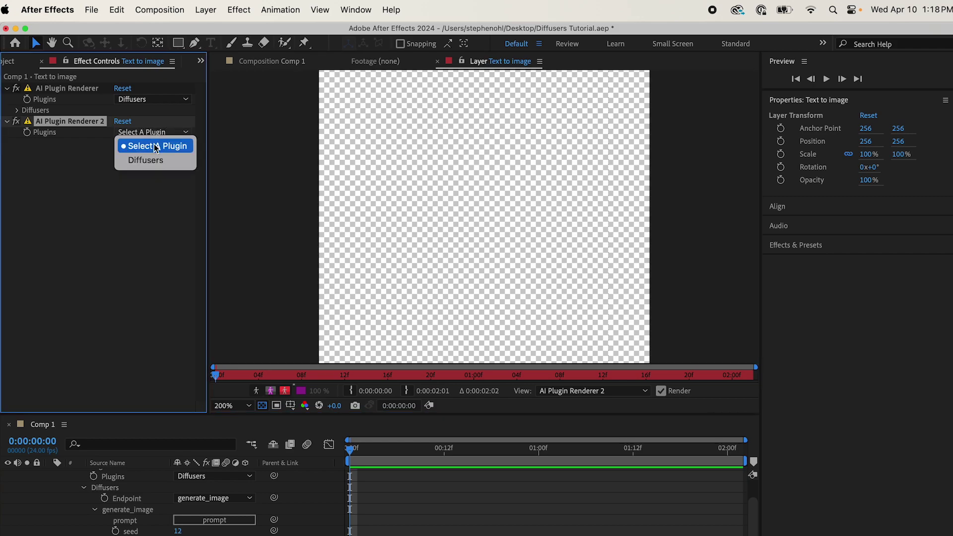
pyautogui.click(183, 242)
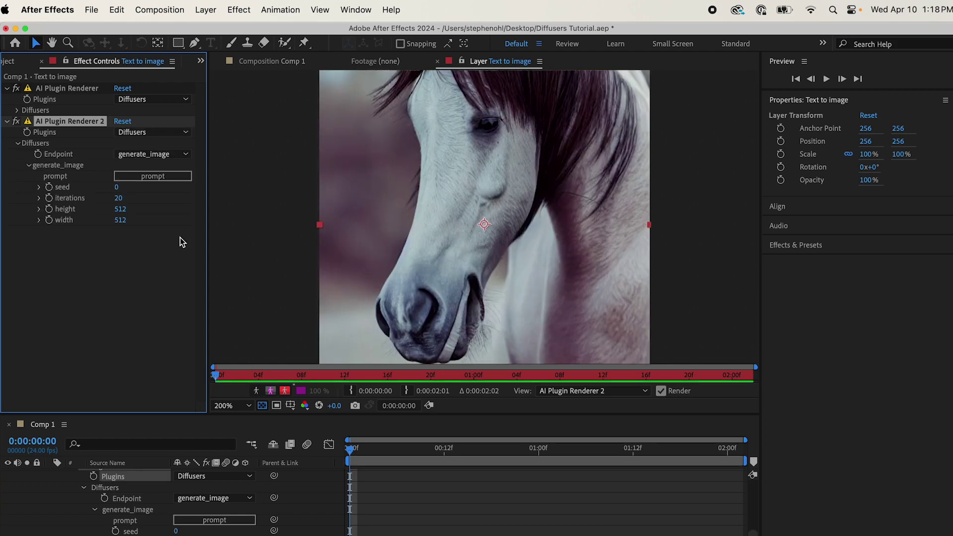
pyautogui.click(157, 155)
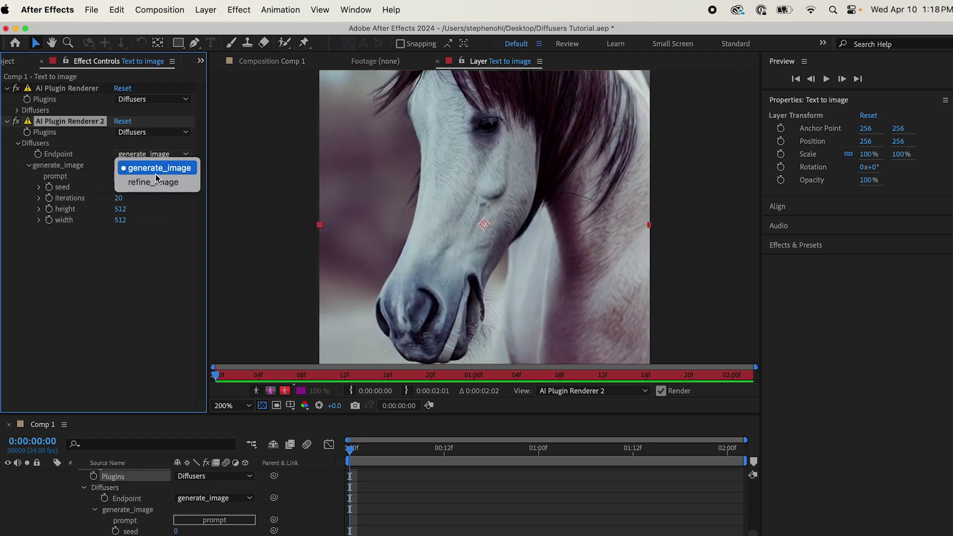
# Step: Switch the second renderer to the refine_image endpoint with strength 0.50
pyautogui.click(182, 268)
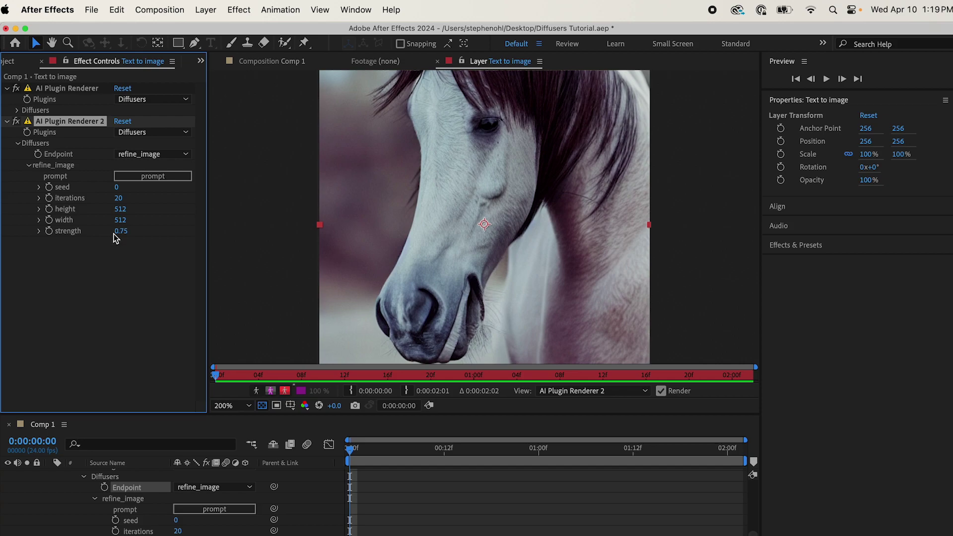
pyautogui.click(122, 232)
pyautogui.write('.5')
pyautogui.press('Return')
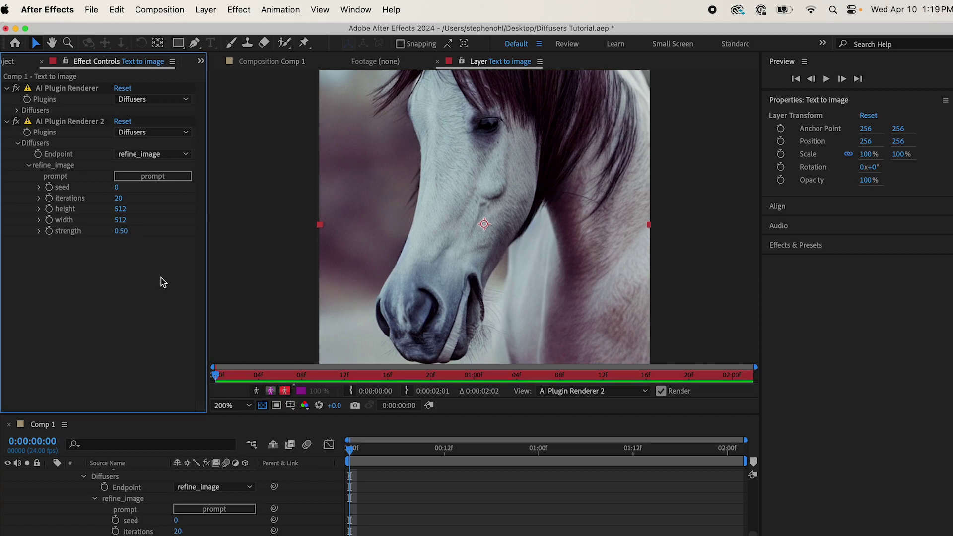
pyautogui.click(167, 180)
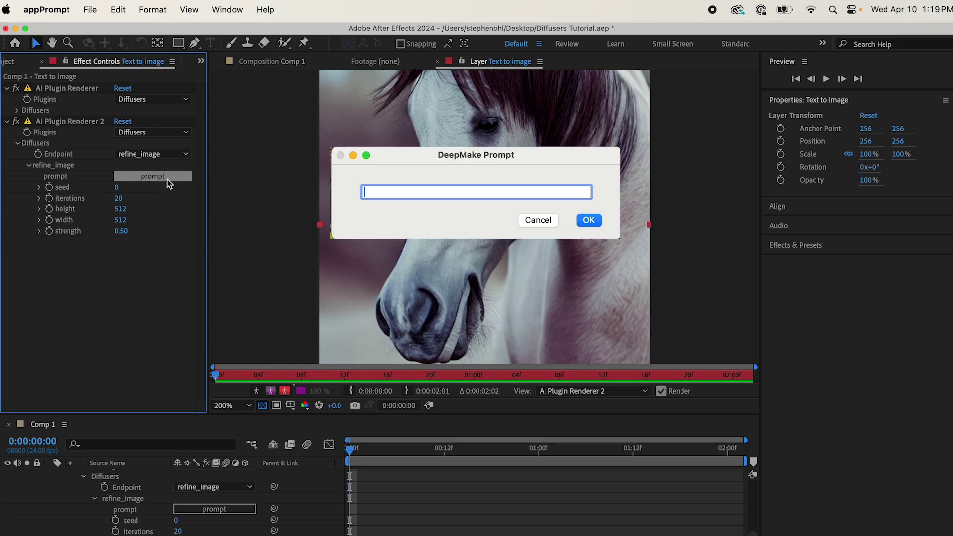
# Step: Enter 'zebra' as the refine prompt and confirm it
pyautogui.write('zebra')
pyautogui.click(603, 224)
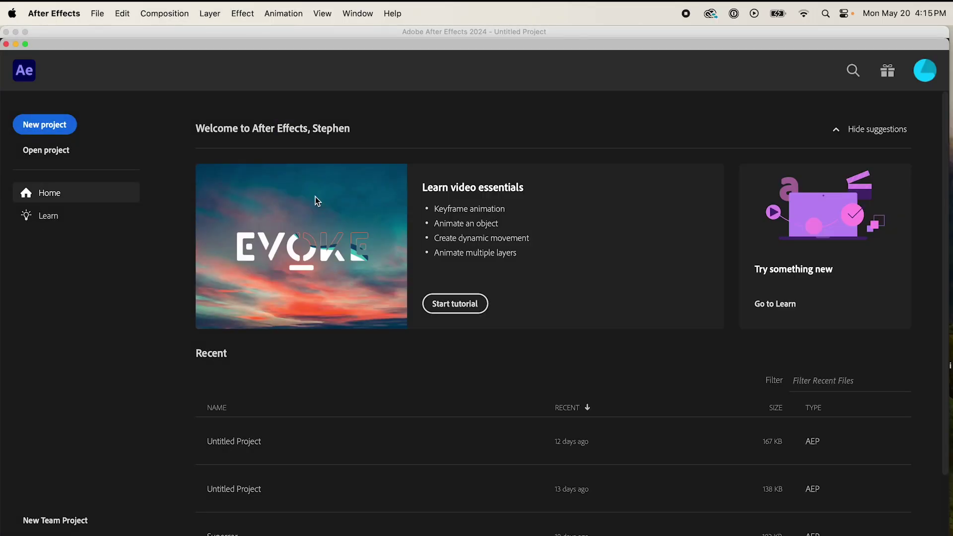
# Step: Start a new project with a new composition and a solid layer
pyautogui.click(67, 132)
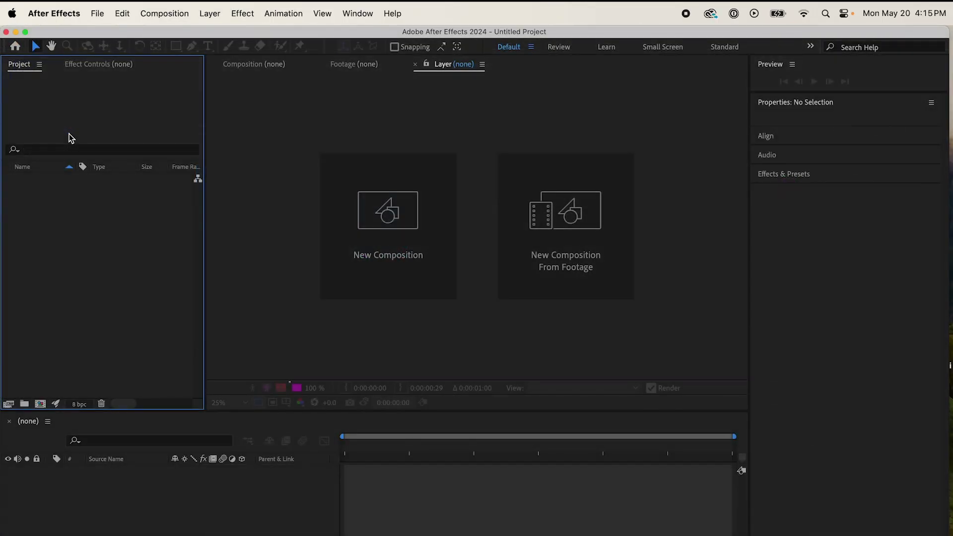
pyautogui.click(365, 207)
pyautogui.click(561, 489)
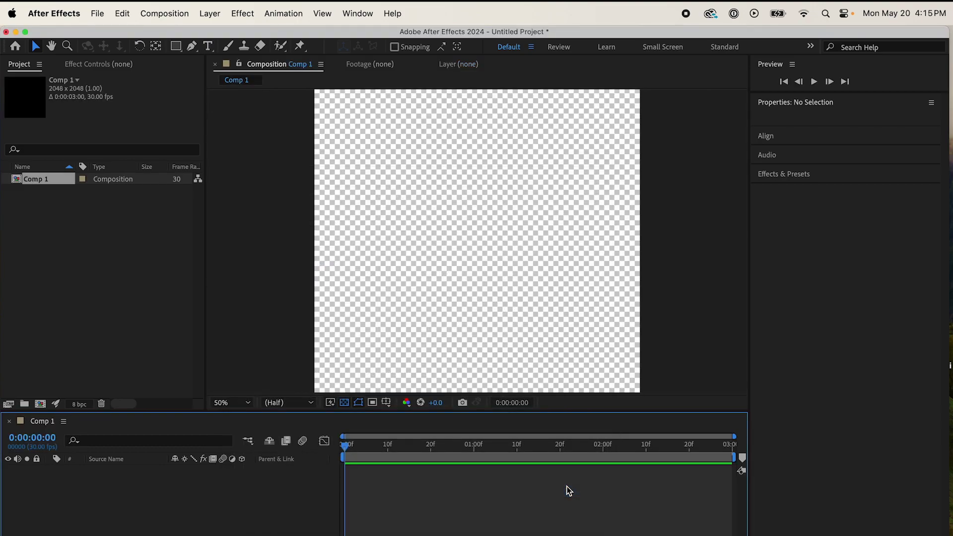
pyautogui.click(210, 13)
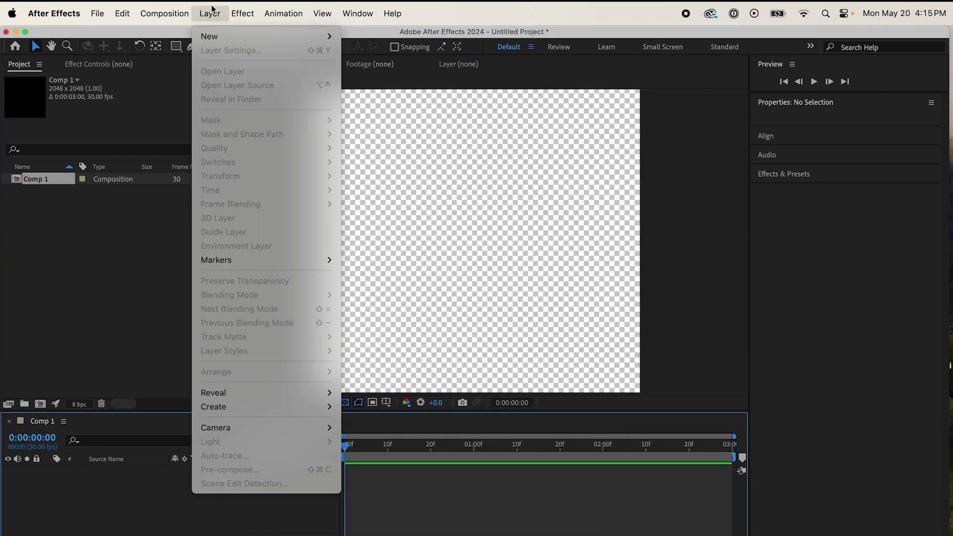
pyautogui.moveTo(210, 37)
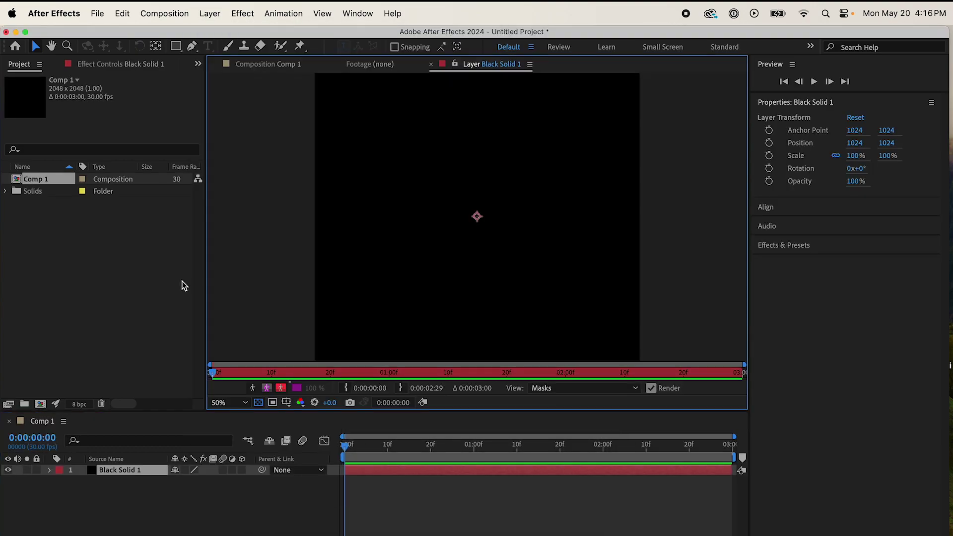
# Step: Apply the DeepMake AI Plugin Renderer to the solid using the Diffusers plugin
pyautogui.click(243, 7)
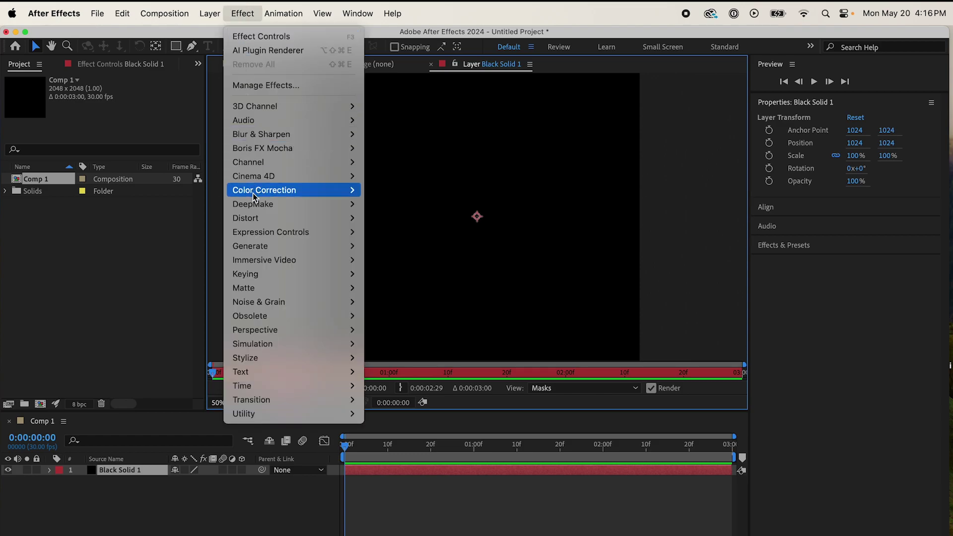
pyautogui.moveTo(255, 204)
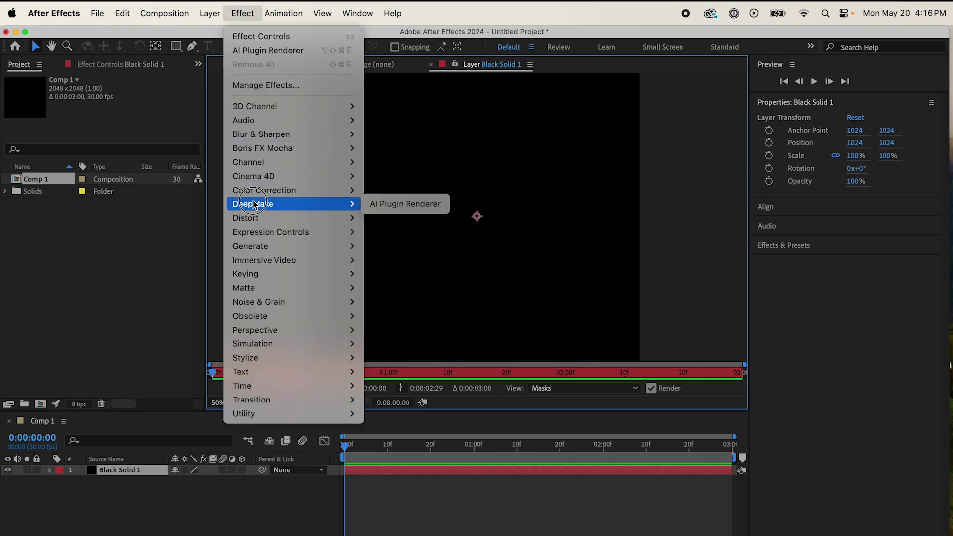
pyautogui.click(384, 206)
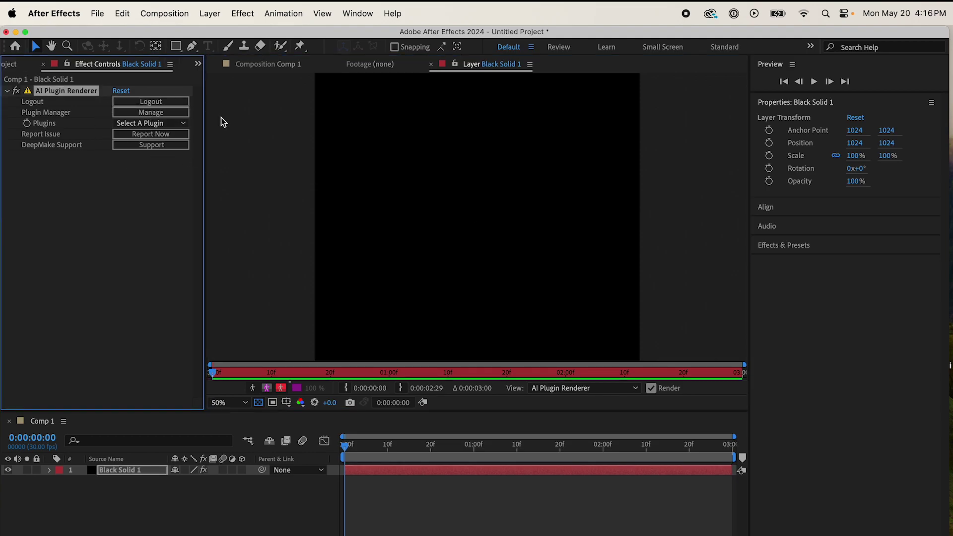
pyautogui.click(138, 123)
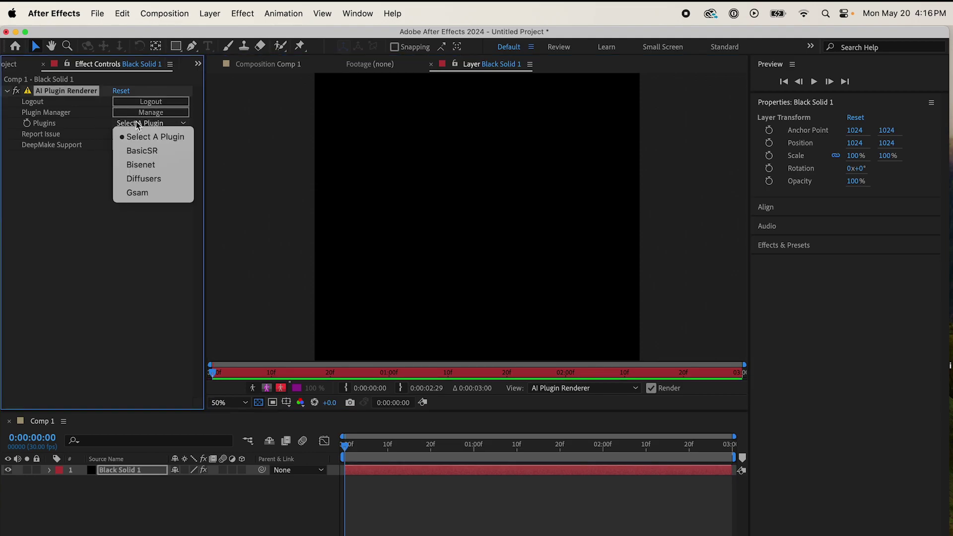
pyautogui.click(143, 179)
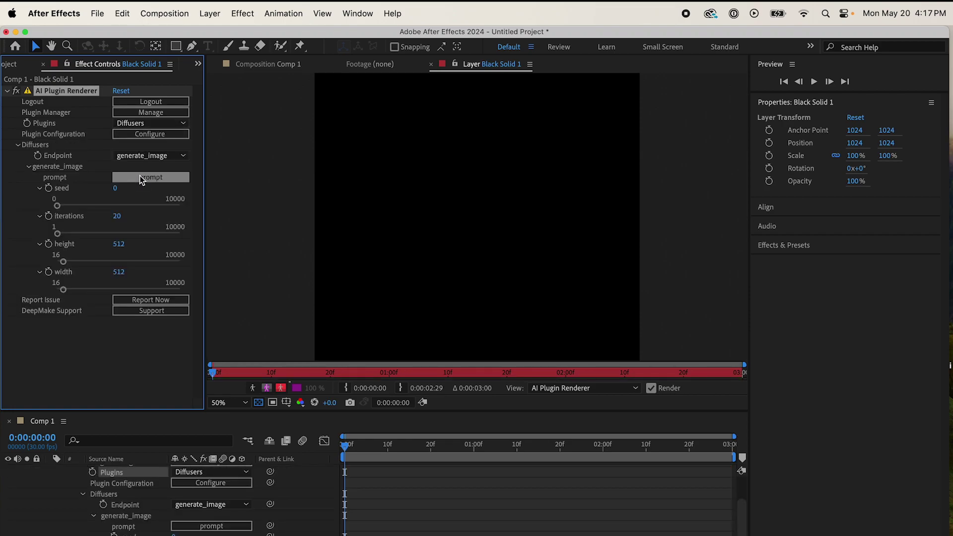
# Step: Set the prompt 'An ancient Egyptian woman running scared, beautiful, medium shot, focus on face, conservative clothing'
pyautogui.click(171, 183)
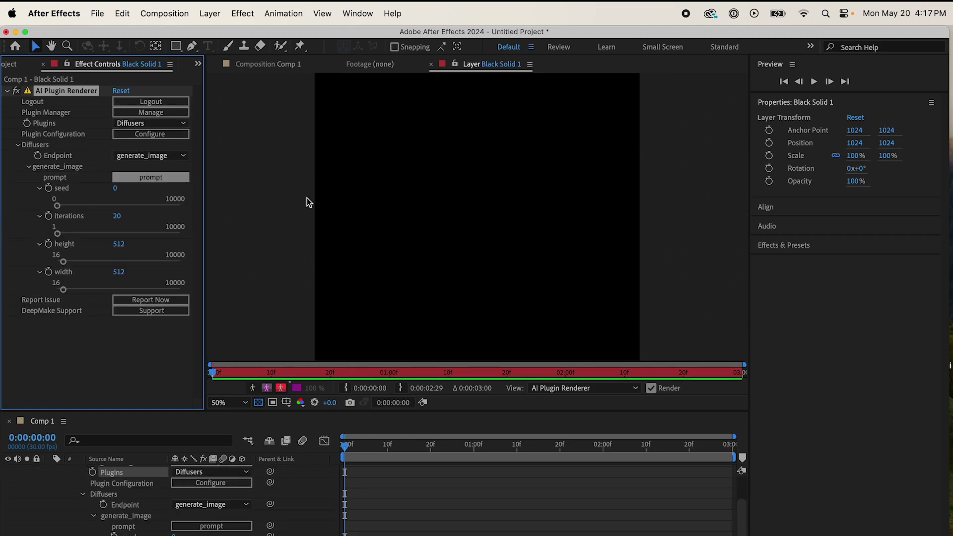
pyautogui.write('An anc')
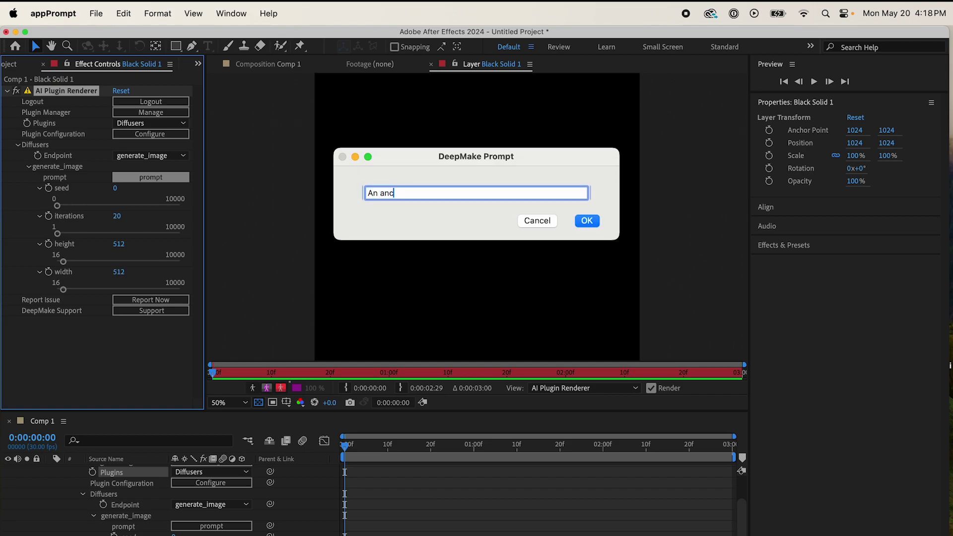
pyautogui.write('ient Egyptian woman running scared')
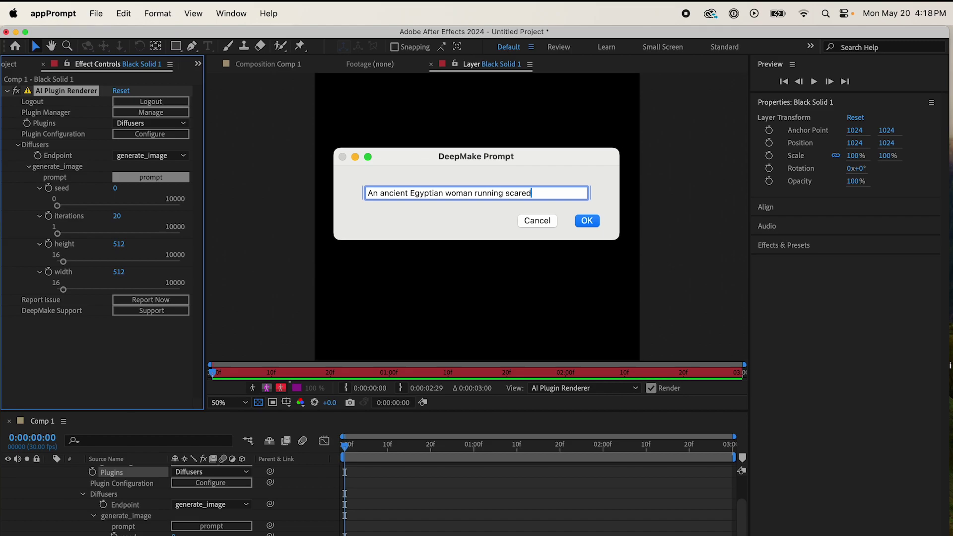
pyautogui.write(', beautiful, medium shot, focus')
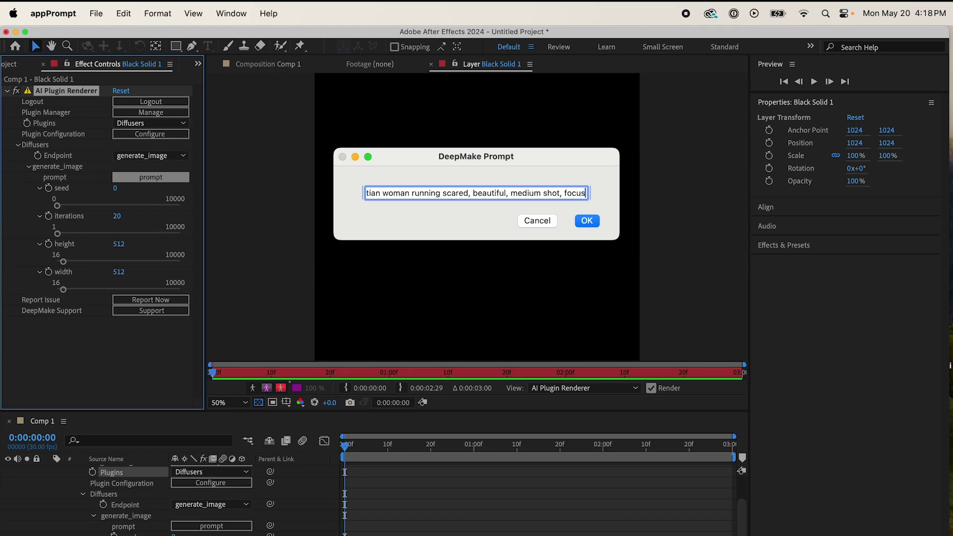
pyautogui.write(' on face, conserva')
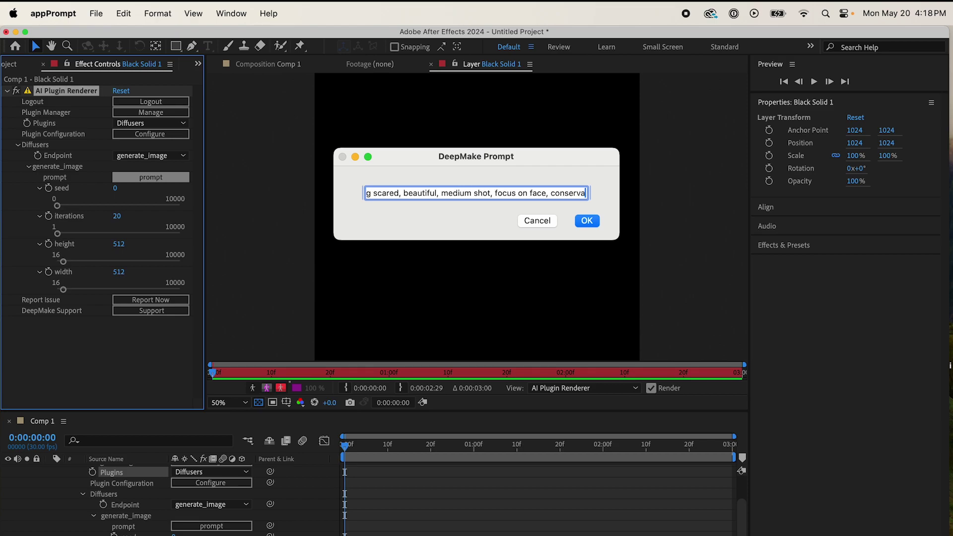
pyautogui.write('tive clothing')
pyautogui.click(587, 221)
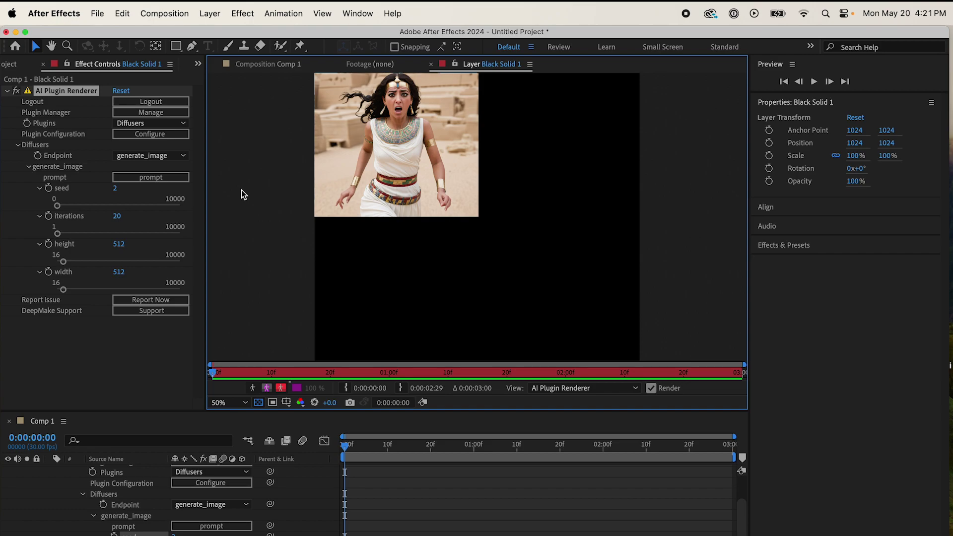
pyautogui.click(6, 90)
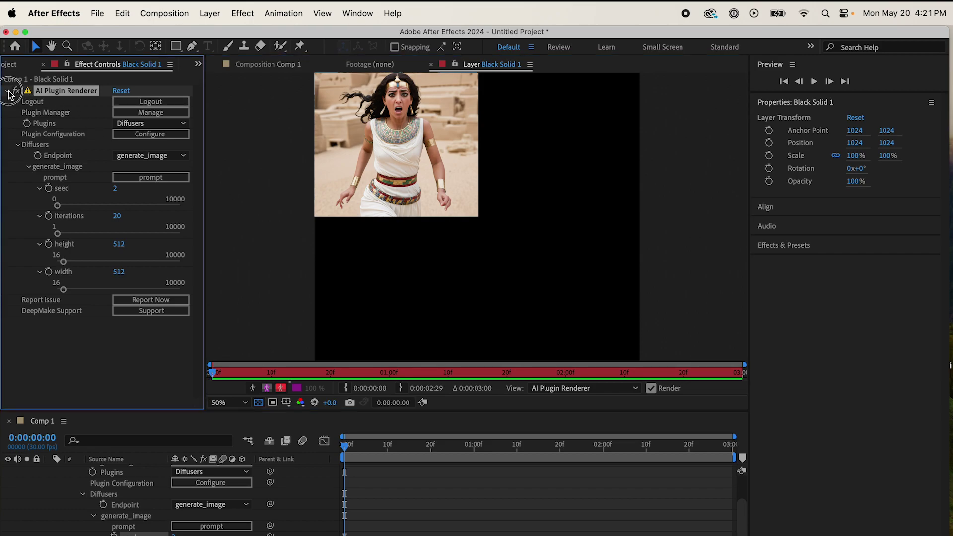
# Step: Add a second AI Plugin Renderer set to BasicSR upscaling and collapse it
pyautogui.click(243, 13)
pyautogui.moveTo(315, 206)
pyautogui.press('Escape')
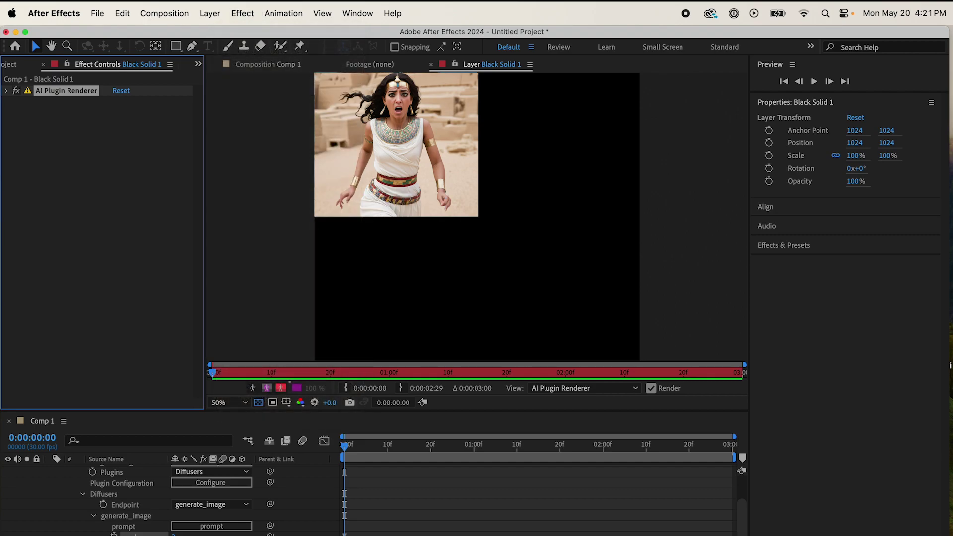
pyautogui.press('super+alt+shift+e')
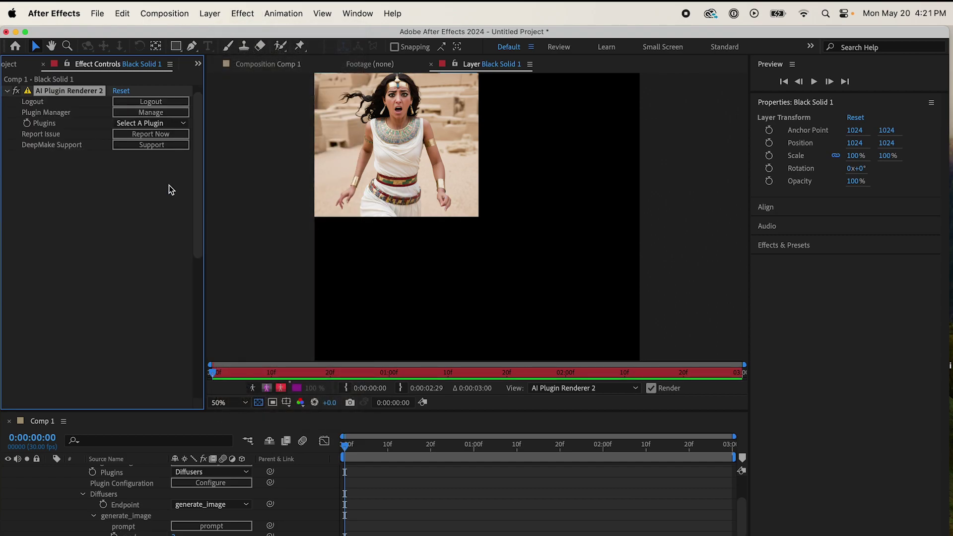
pyautogui.click(171, 123)
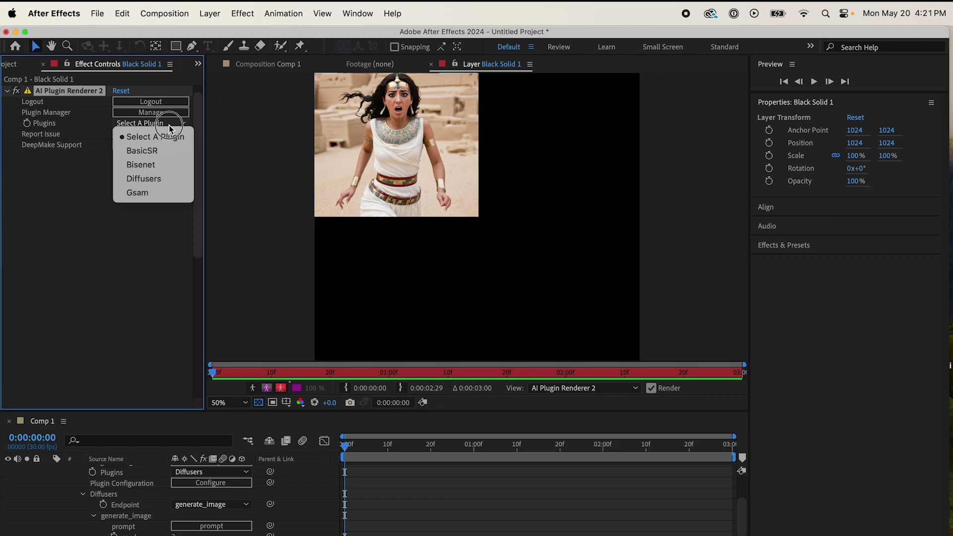
pyautogui.click(168, 150)
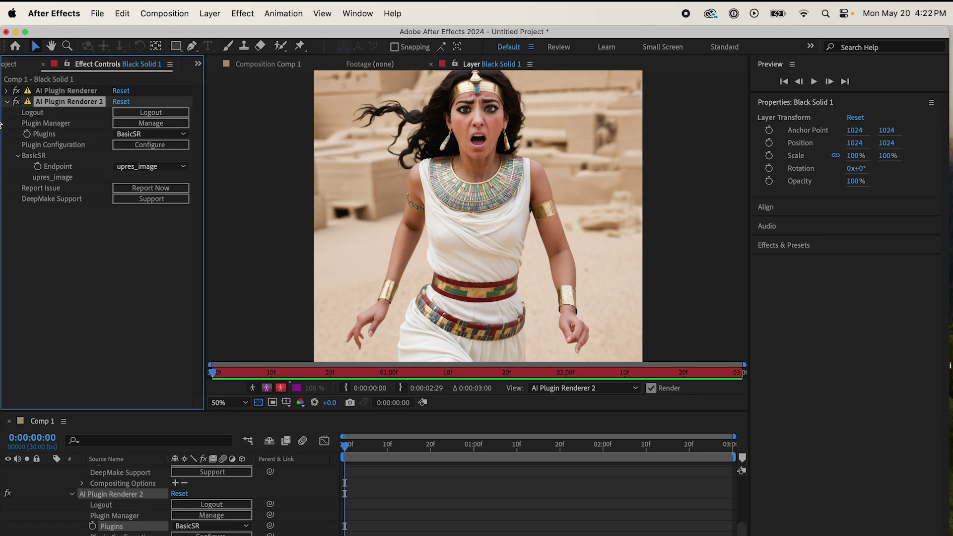
pyautogui.click(8, 102)
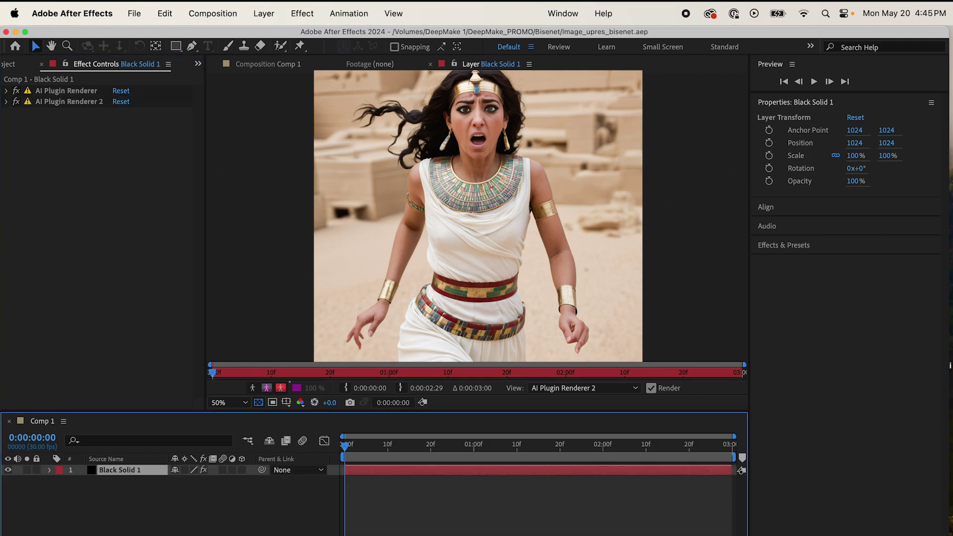
# Step: Add a third AI Plugin Renderer to the solid using the Bisenet plugin
pyautogui.click(301, 13)
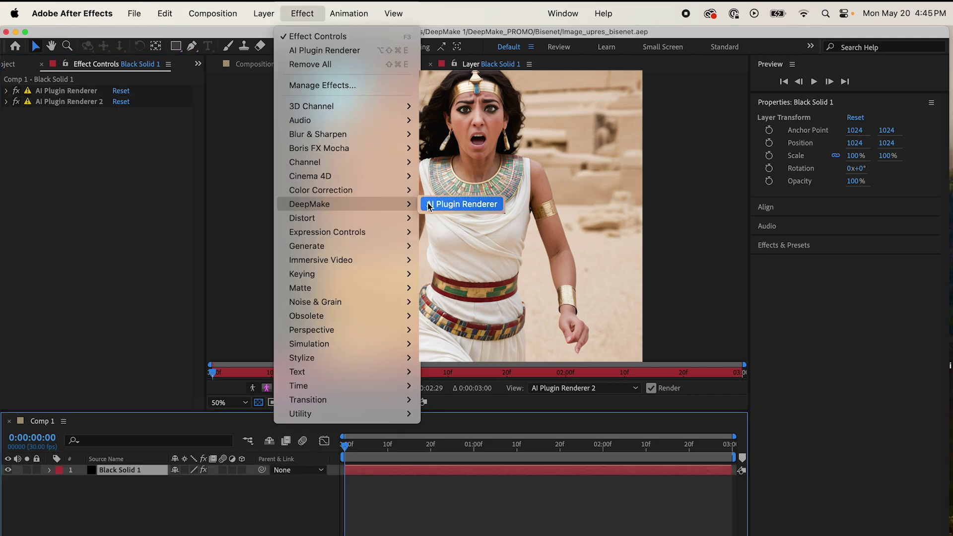
pyautogui.click(426, 201)
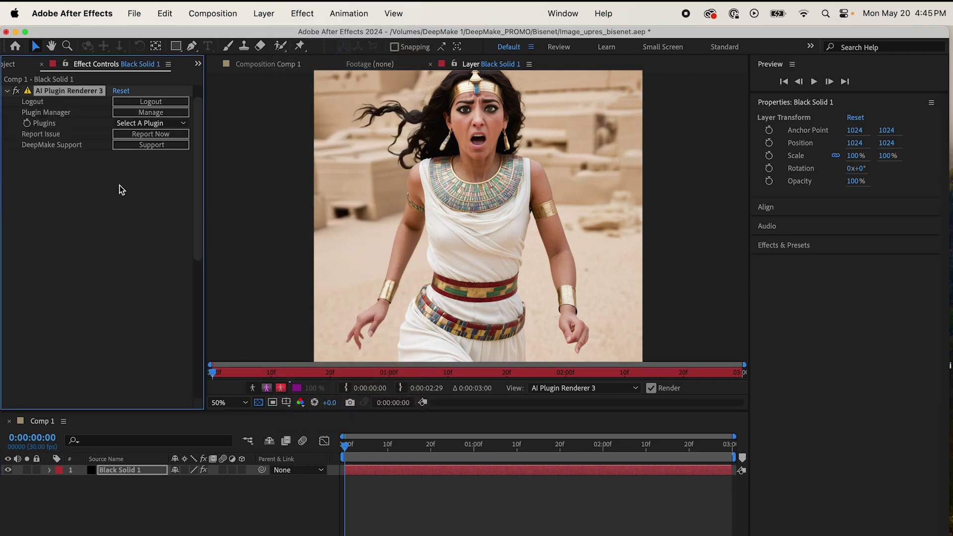
pyautogui.click(176, 123)
pyautogui.click(160, 165)
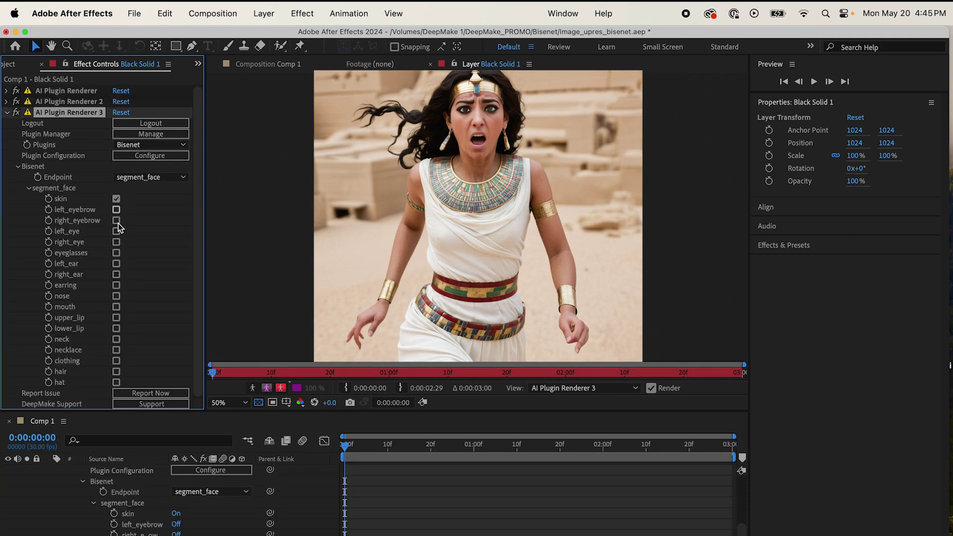
# Step: Tick the Bisenet face regions to segment, including left_eyebrow
pyautogui.click(117, 267)
pyautogui.click(118, 286)
pyautogui.click(117, 318)
pyautogui.click(117, 329)
pyautogui.click(117, 339)
pyautogui.click(116, 349)
pyautogui.click(117, 370)
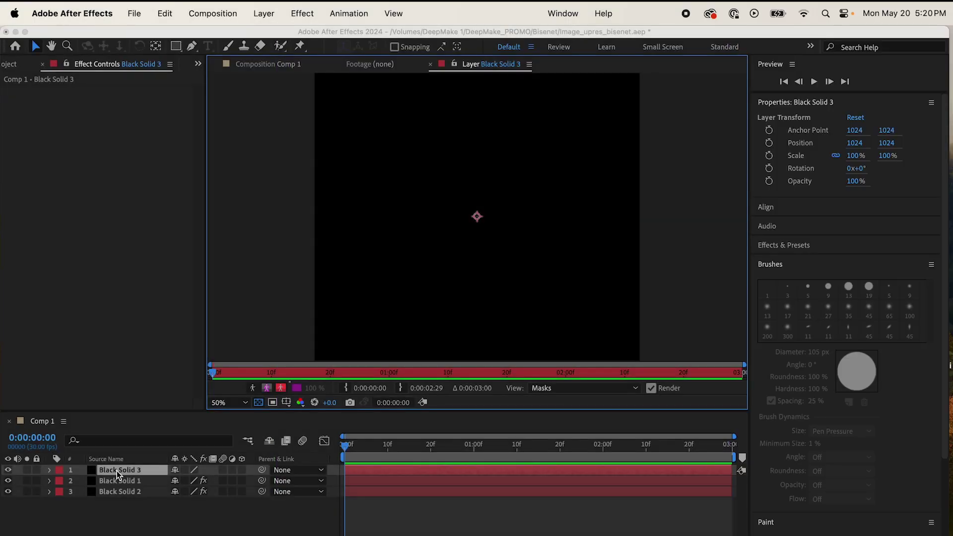
# Step: Apply an AI Plugin Renderer to Black Solid 3 using the Diffusers plugin
pyautogui.click(300, 13)
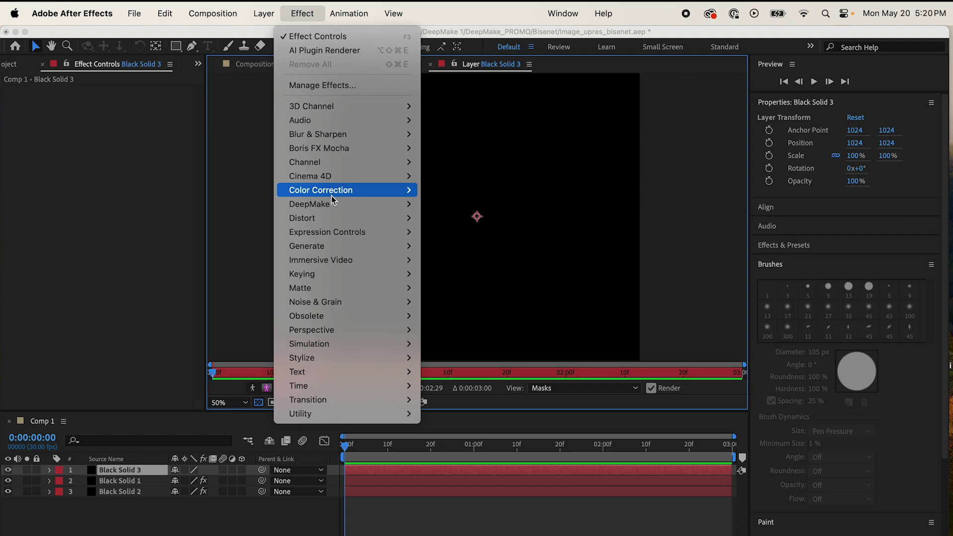
pyautogui.moveTo(331, 202)
pyautogui.click(430, 204)
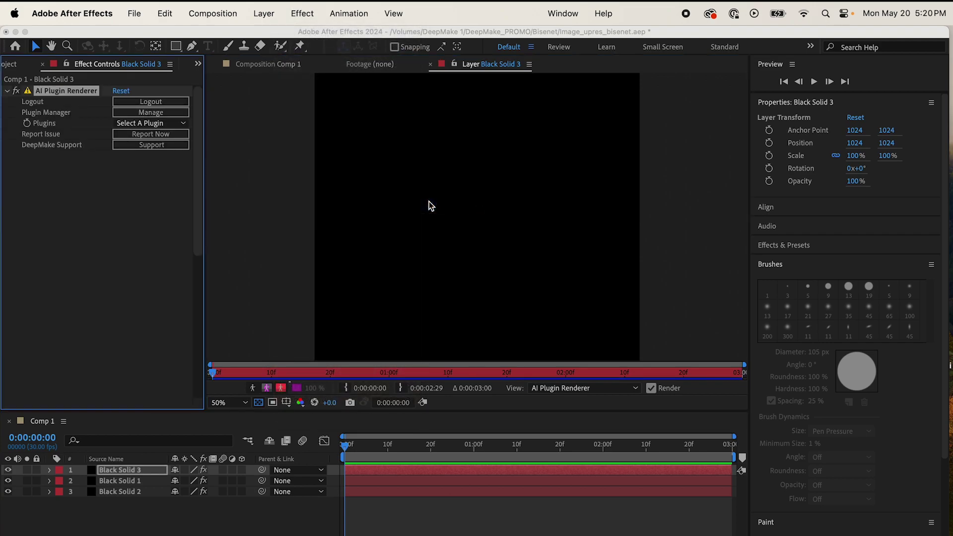
pyautogui.click(181, 125)
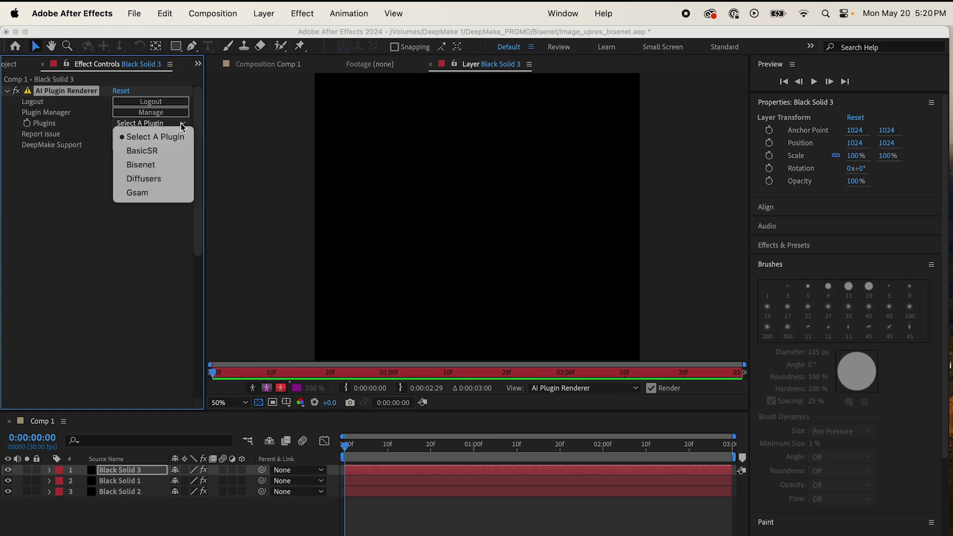
pyautogui.click(159, 179)
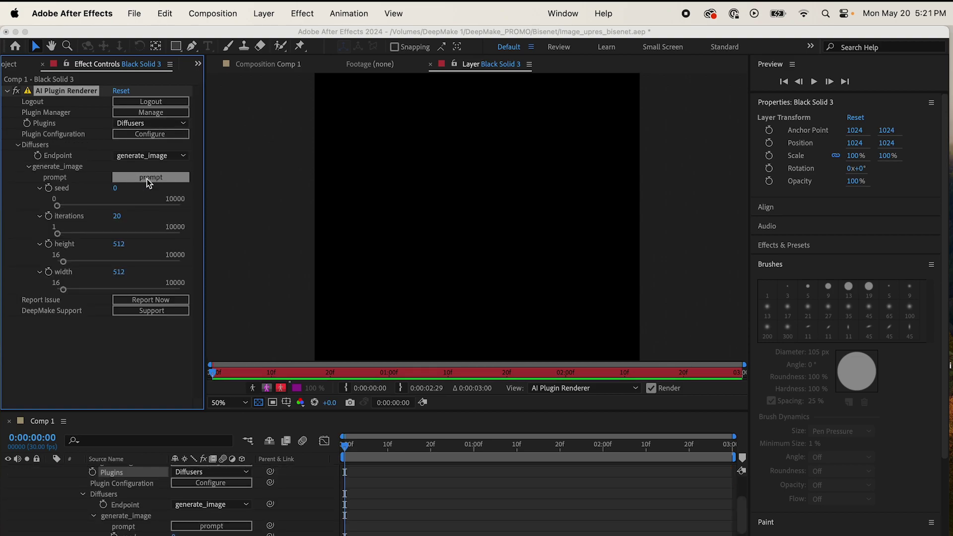
# Step: Prompt 'A scarab robot, menacing and terrifying, horrifying, blood splatters, golden and' and set seed 1
pyautogui.click(148, 183)
pyautogui.write('A scarab robot, men')
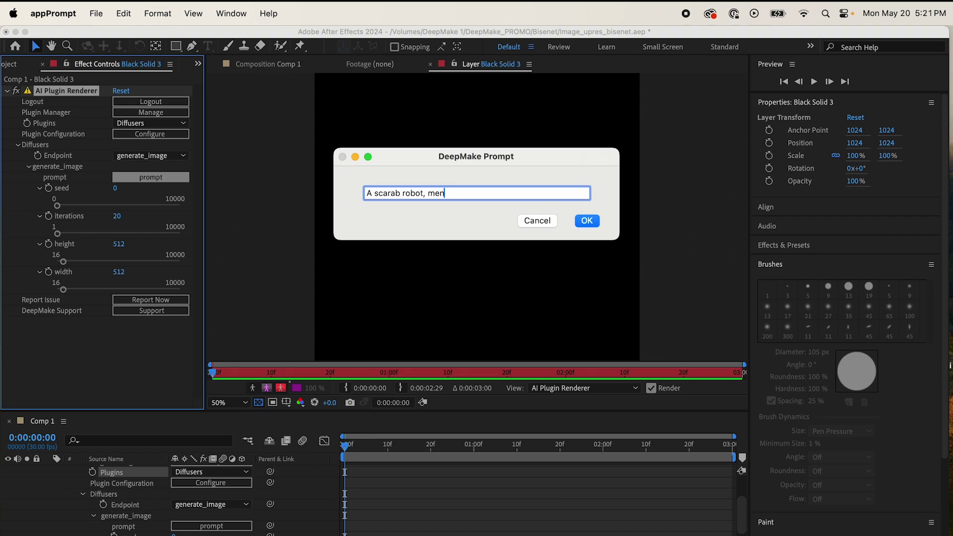
pyautogui.write('acing and terrifying, horrifying, blood')
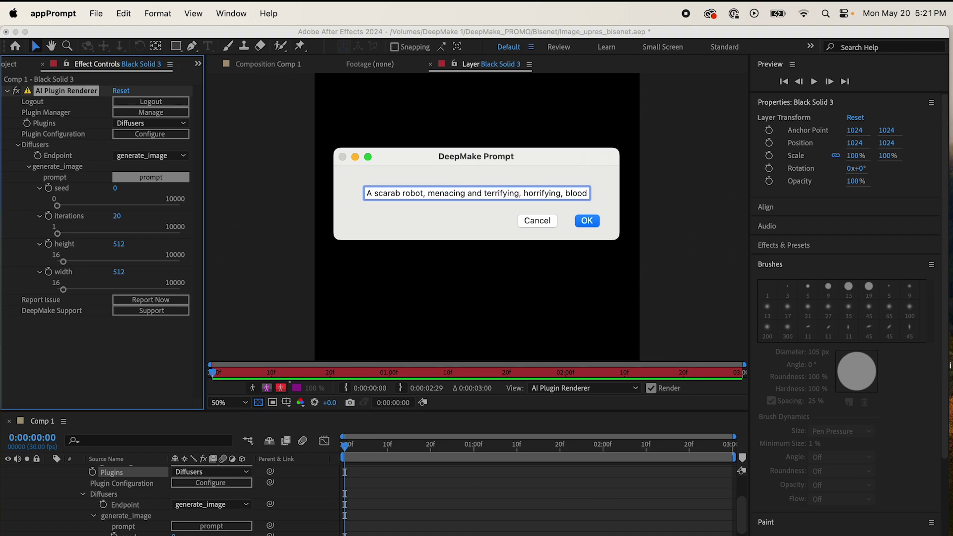
pyautogui.write(' splatters, golden and')
pyautogui.click(587, 222)
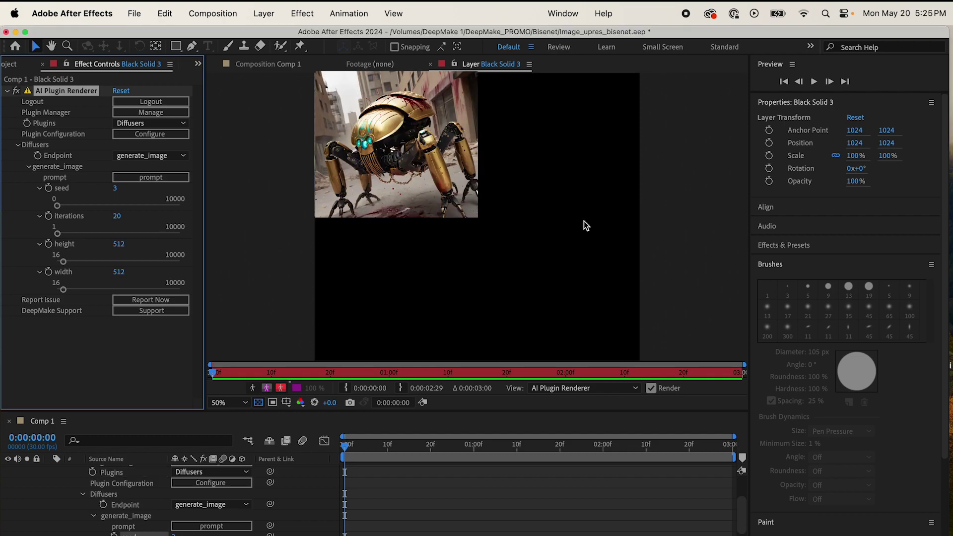
pyautogui.click(115, 188)
pyautogui.write('1')
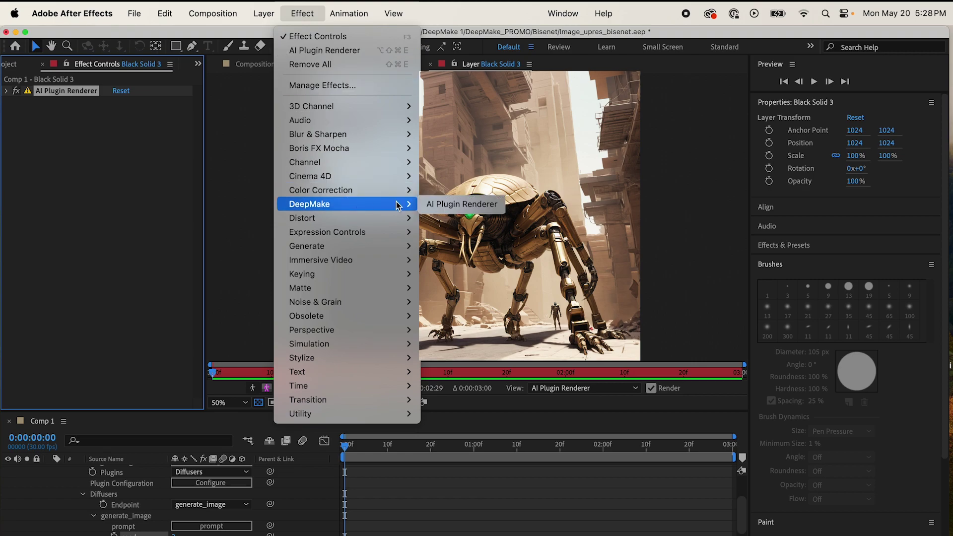
# Step: Add a second renderer with the Gsam mask plugin and prompt 'A scarab robot'
pyautogui.click(432, 204)
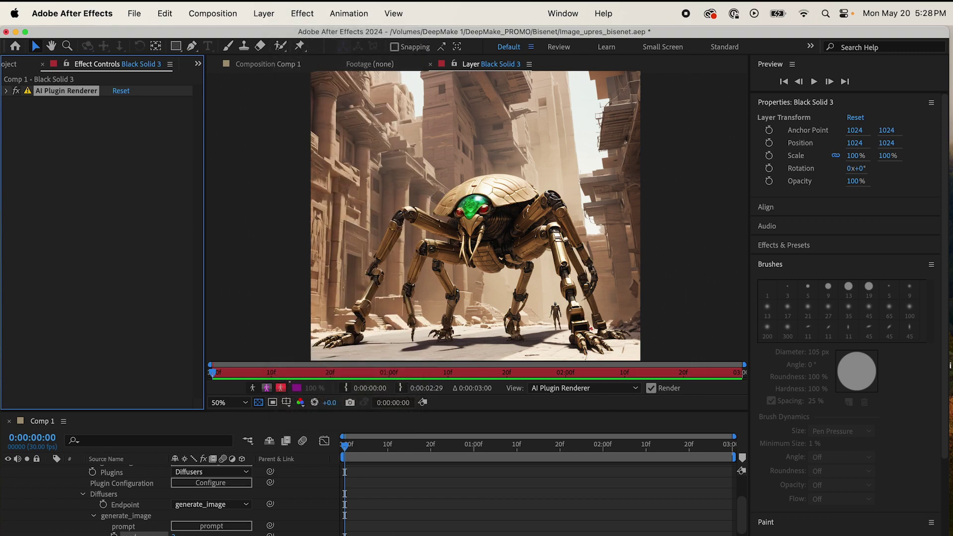
pyautogui.click(177, 124)
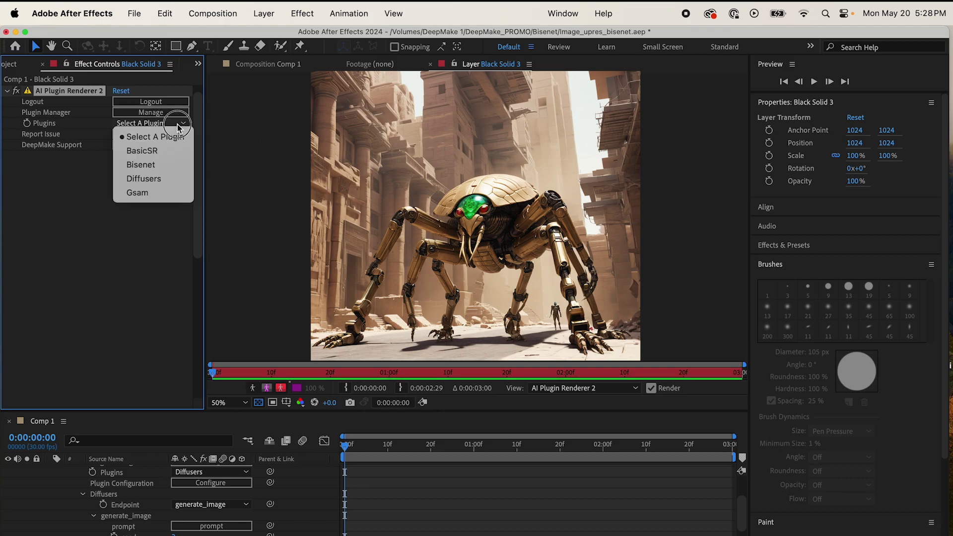
pyautogui.click(170, 192)
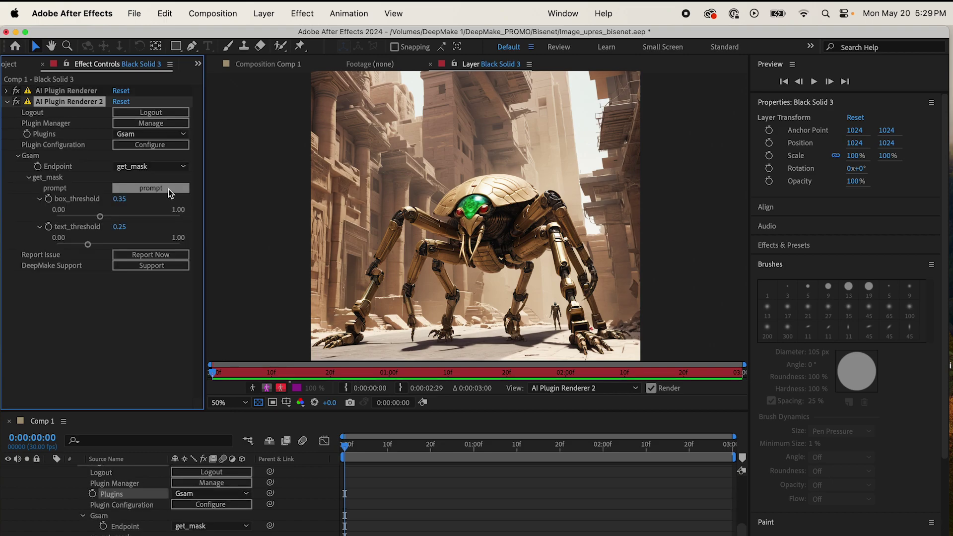
pyautogui.click(168, 189)
pyautogui.write('A sca')
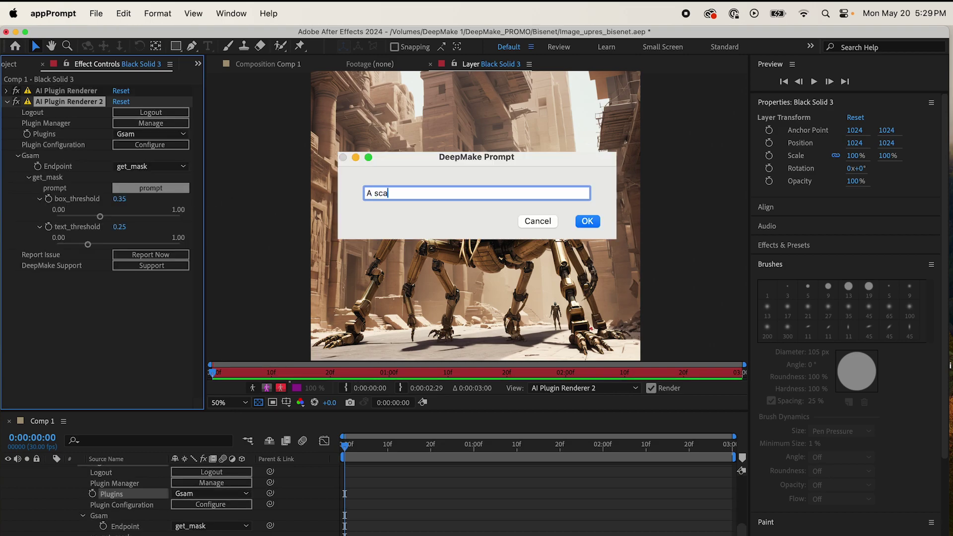
pyautogui.write('rab robot')
pyautogui.press('Return')
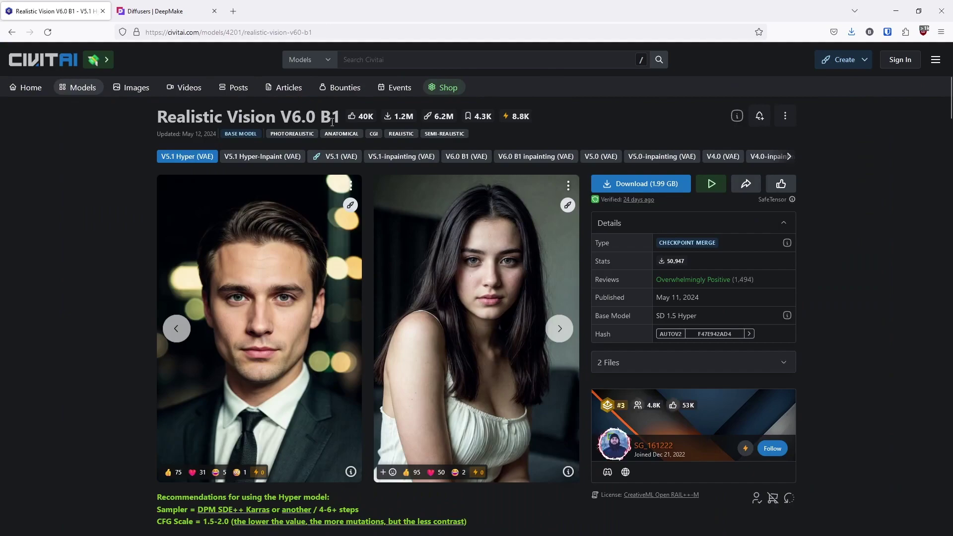
# Step: Download the Realistic Vision V5.1 (VAE) model from Civitai and copy its file path
pyautogui.click(330, 156)
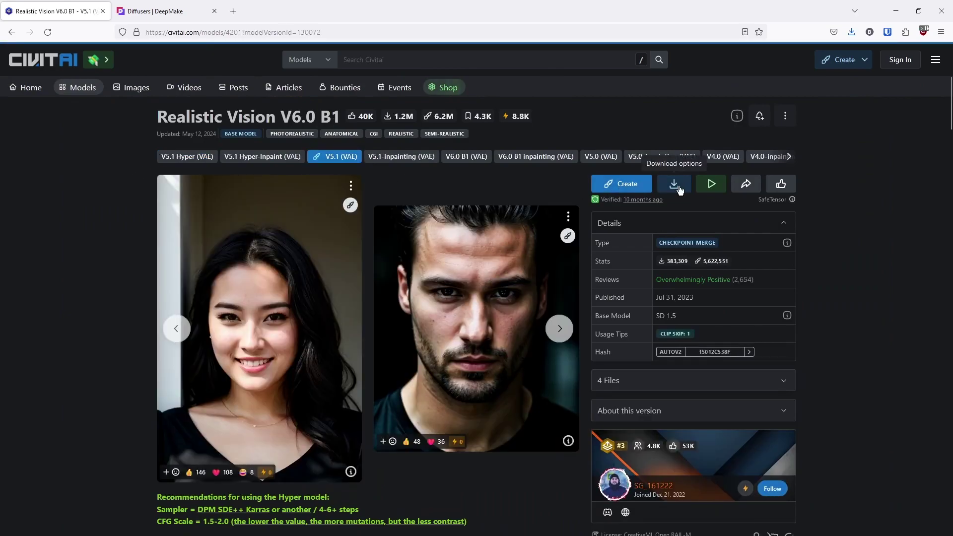
pyautogui.click(676, 183)
pyautogui.click(651, 208)
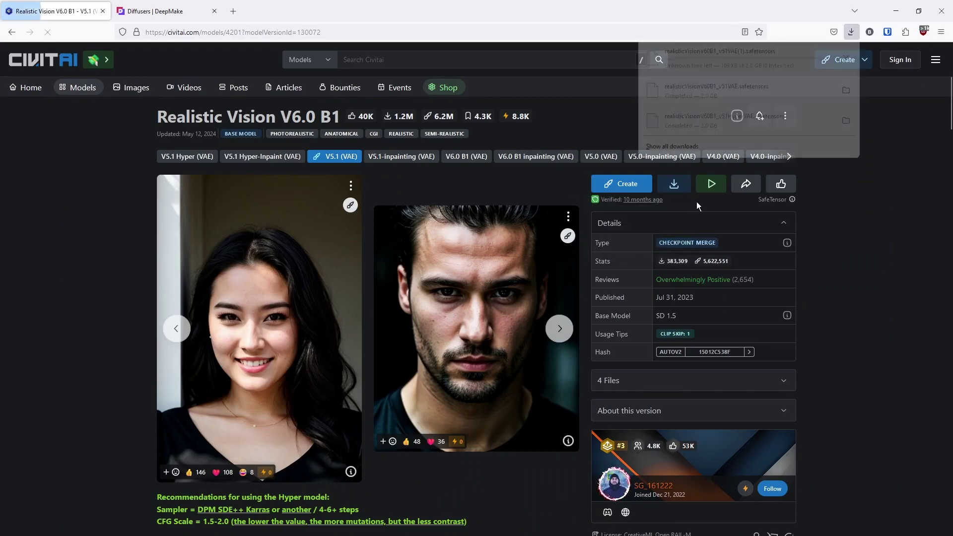
pyautogui.click(750, 55)
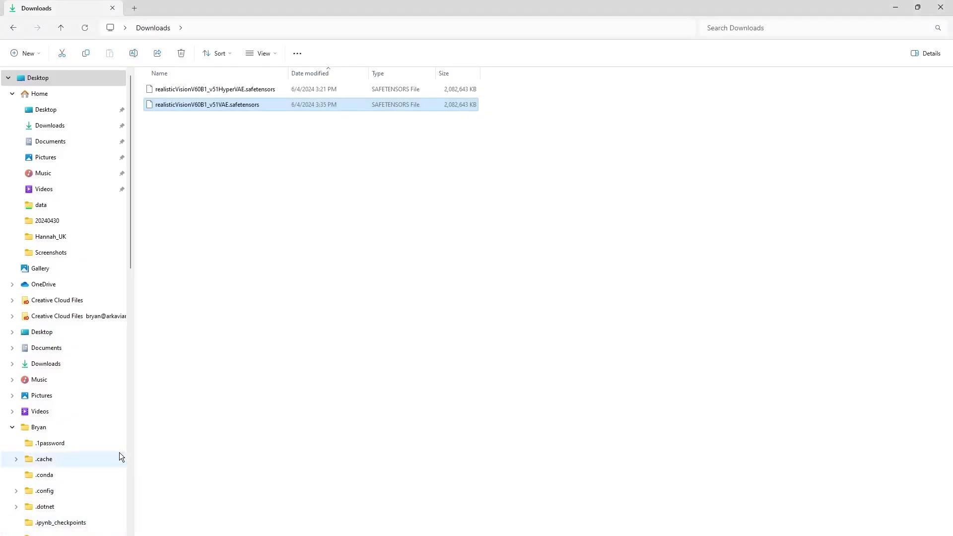
pyautogui.click(237, 104)
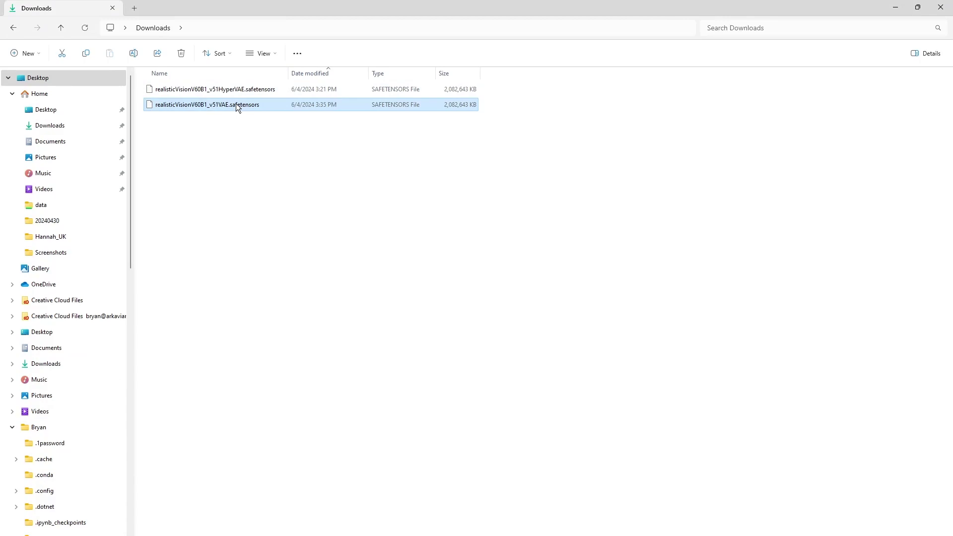
pyautogui.rightClick(236, 105)
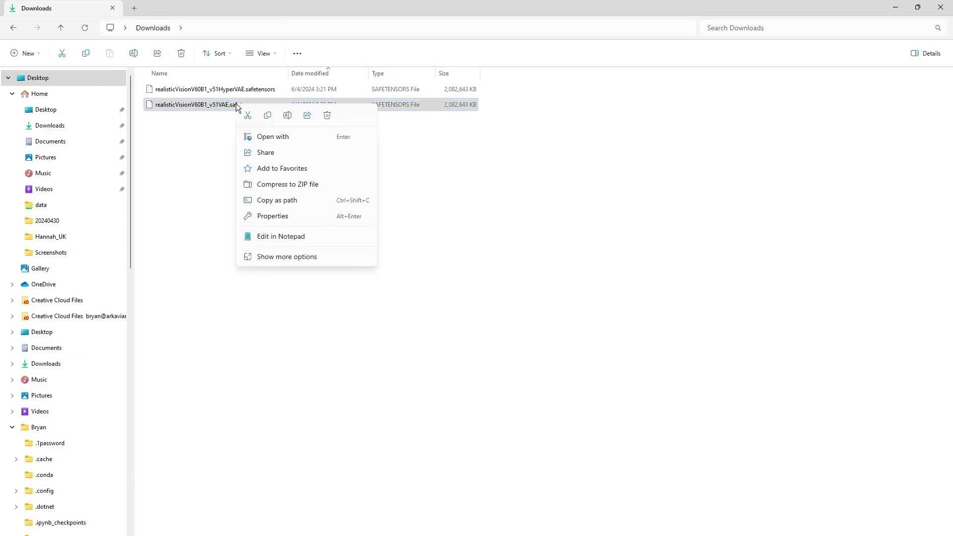
pyautogui.click(308, 201)
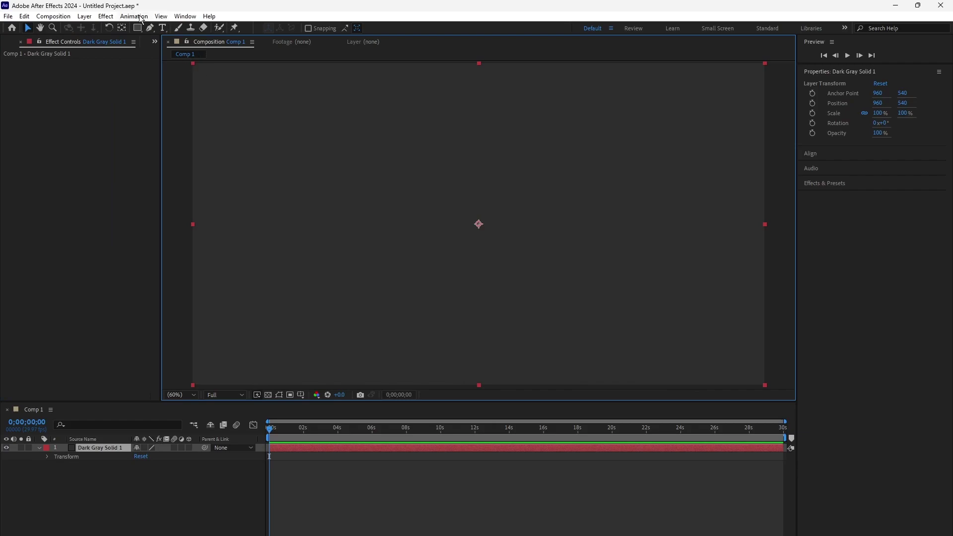
# Step: Apply the AI Plugin Renderer effect to Dark Gray Solid 1 with the Diffusers plugin
pyautogui.click(106, 16)
pyautogui.click(138, 39)
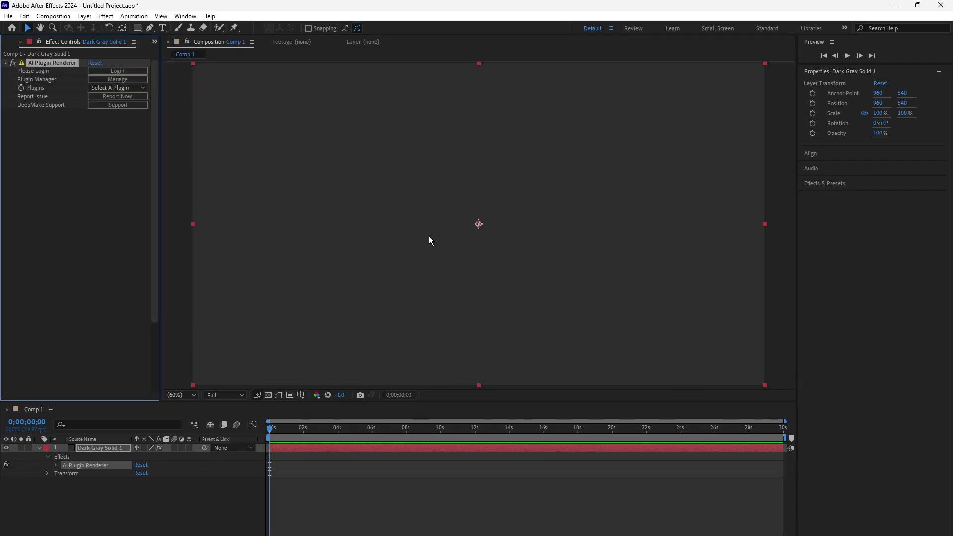
pyautogui.click(114, 88)
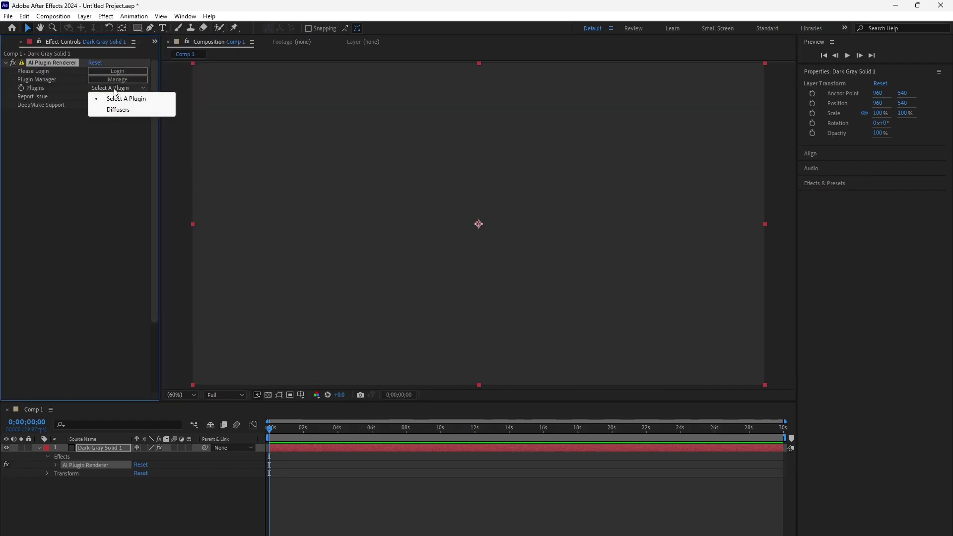
pyautogui.click(119, 117)
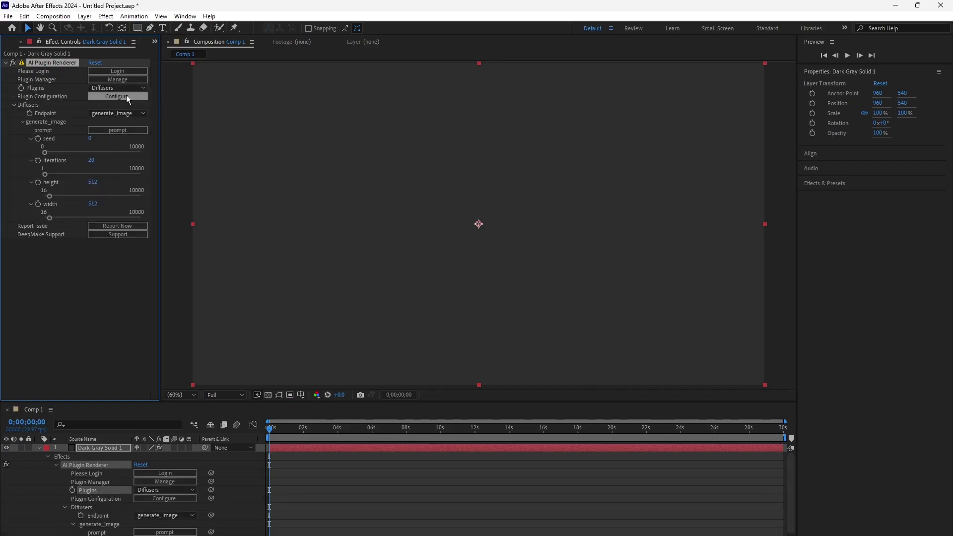
# Step: Set Diffusers model_name to the pasted realisticVisionV60B1_v51VAE.safetensors path, without the leading quote, and submit
pyautogui.click(127, 97)
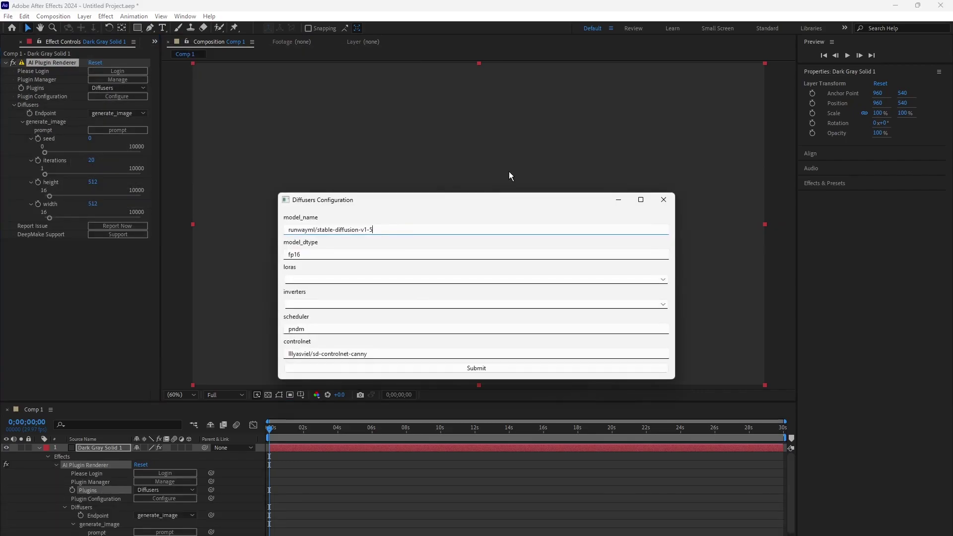
pyautogui.hotkey('ctrl', 'a')
pyautogui.hotkey('ctrl', 'v')
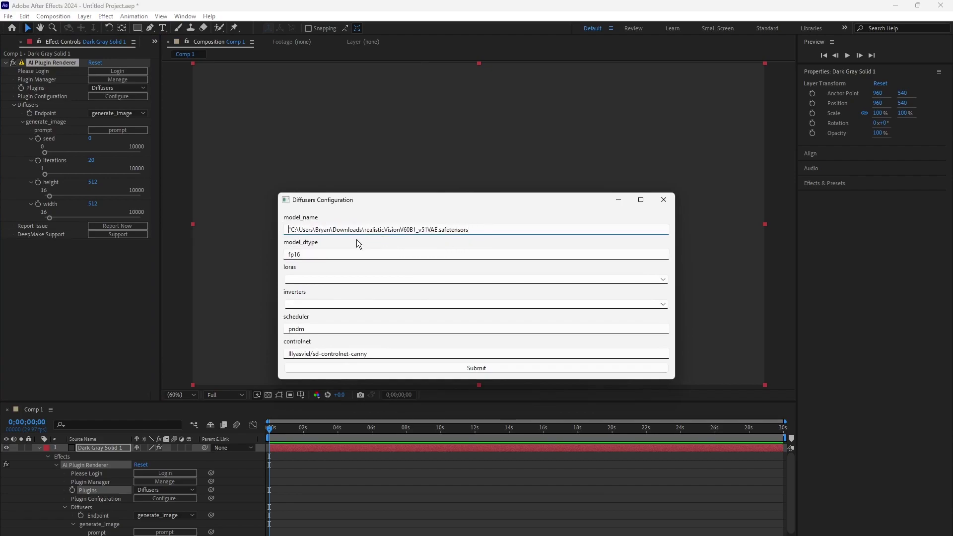
pyautogui.press('Home')
pyautogui.press('Delete')
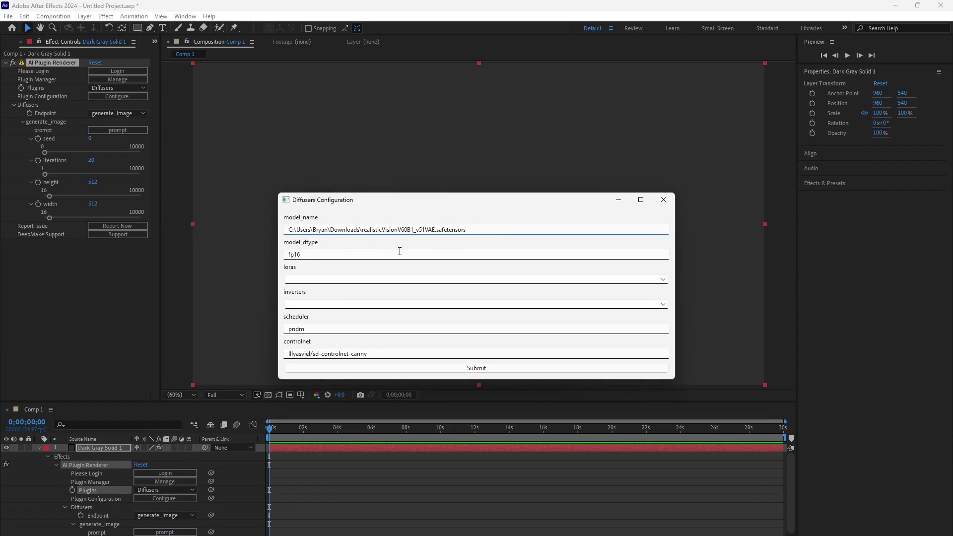
pyautogui.click(469, 368)
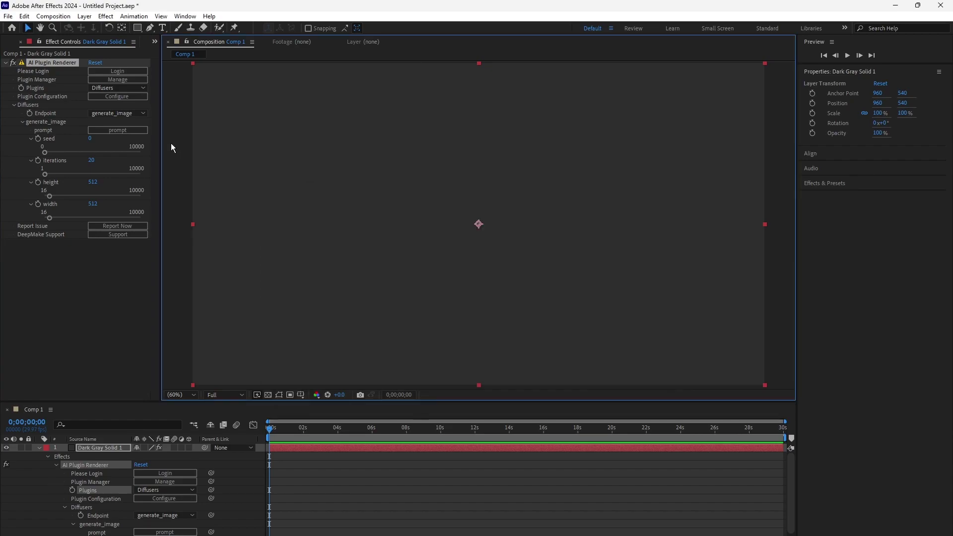
# Step: Enter the prompt 'A cat in a hat' to generate an image
pyautogui.click(121, 129)
pyautogui.write('A')
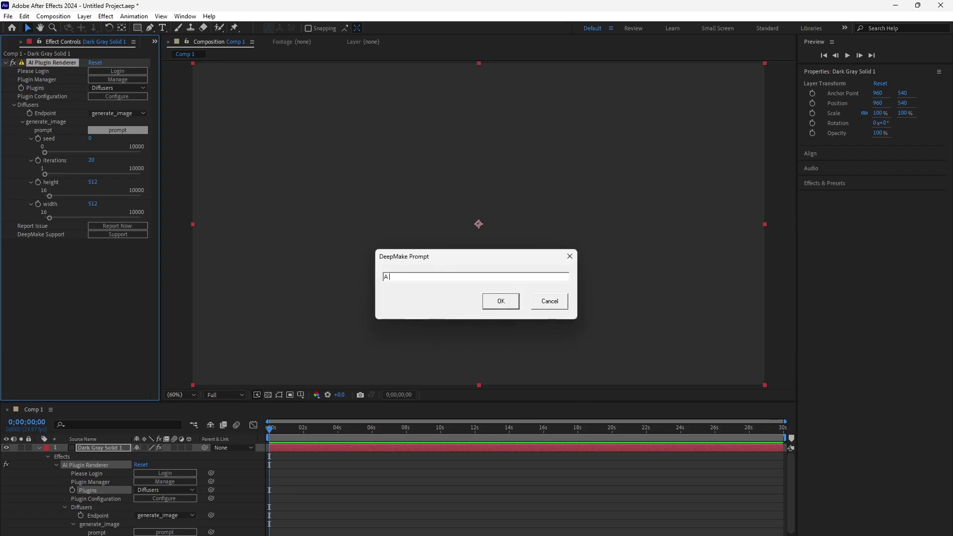
pyautogui.write(' cat in a hat')
pyautogui.press('Return')
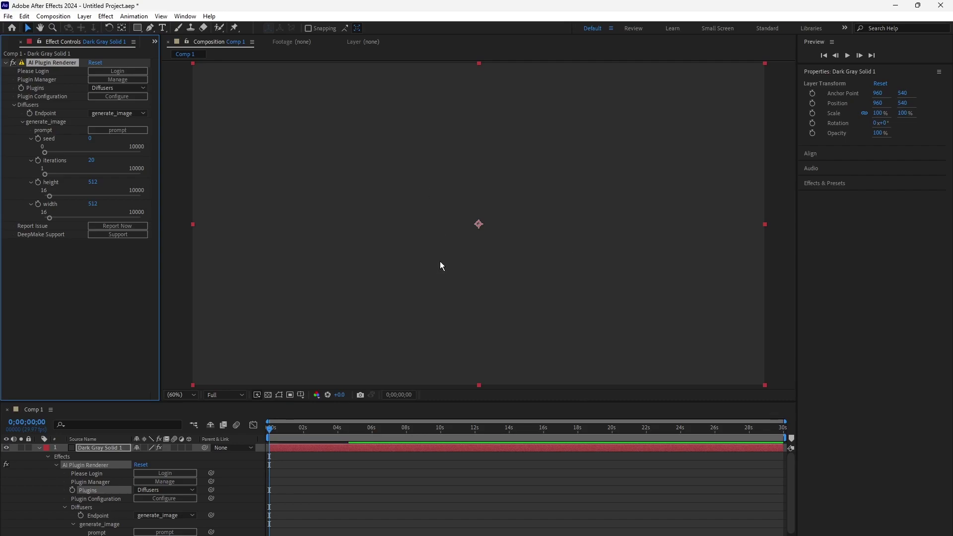